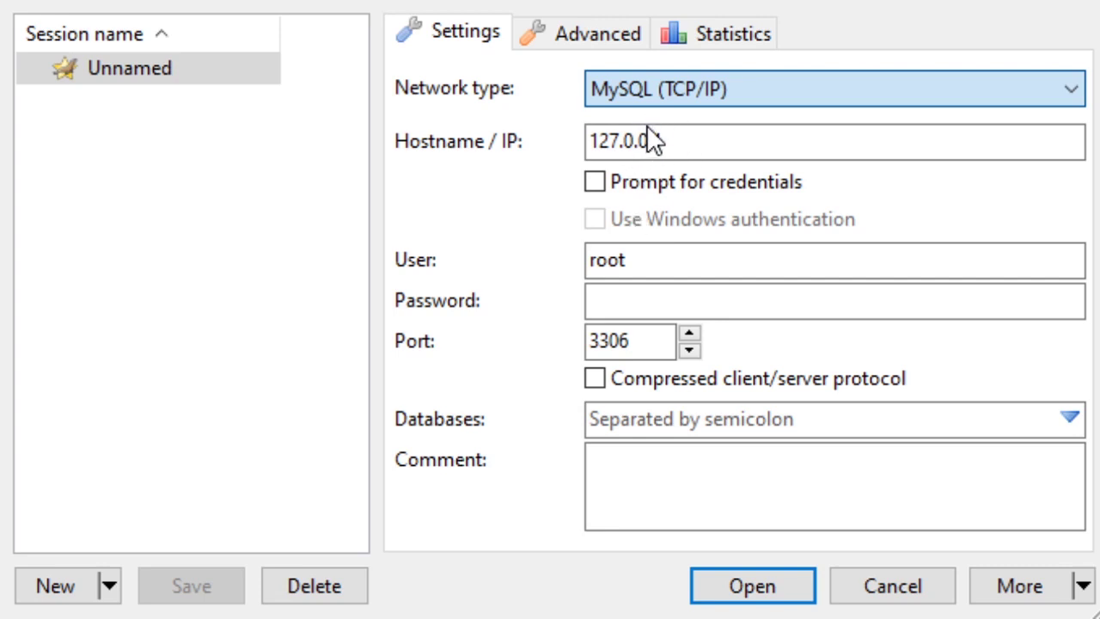
Step: Check the hostname, user, password and port fields, and open the MySQL (TCP/IP) session to 127.0.0.1 as root on port 3306
left_click_drag(688, 140, 574, 157)
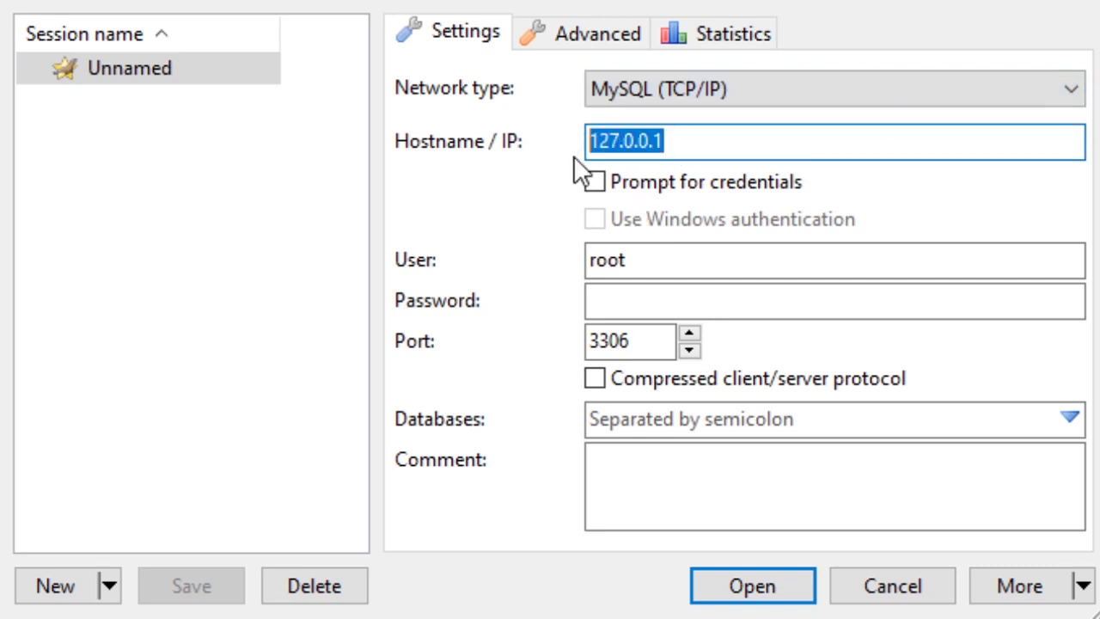
left_click(695, 143)
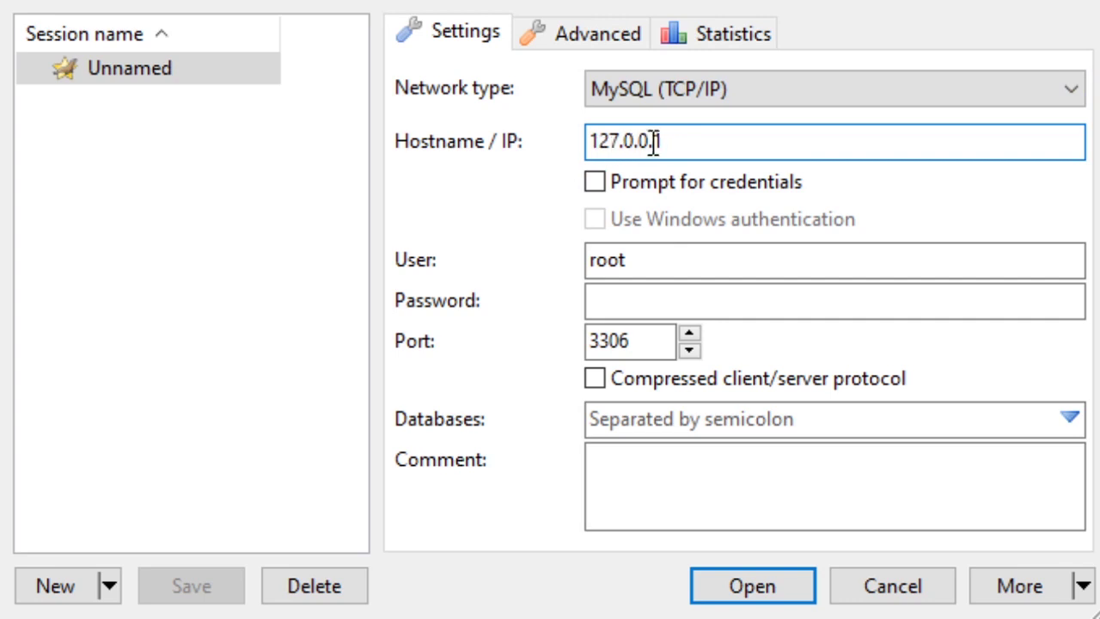
left_click_drag(684, 140, 579, 149)
left_click(730, 146)
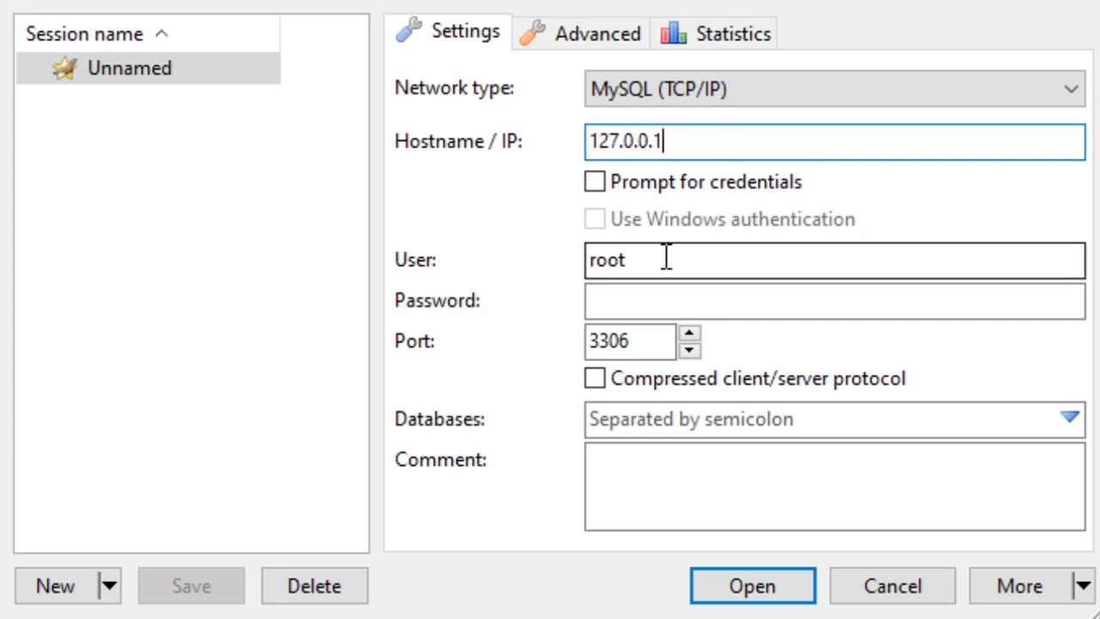
left_click_drag(664, 259, 584, 266)
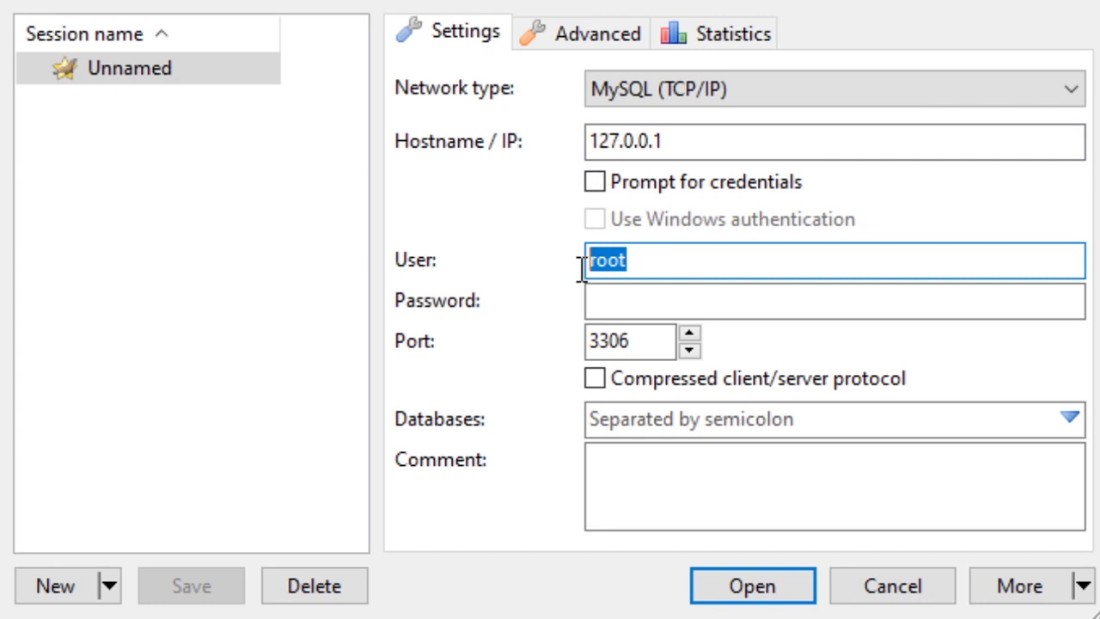
left_click(657, 256)
left_click(635, 300)
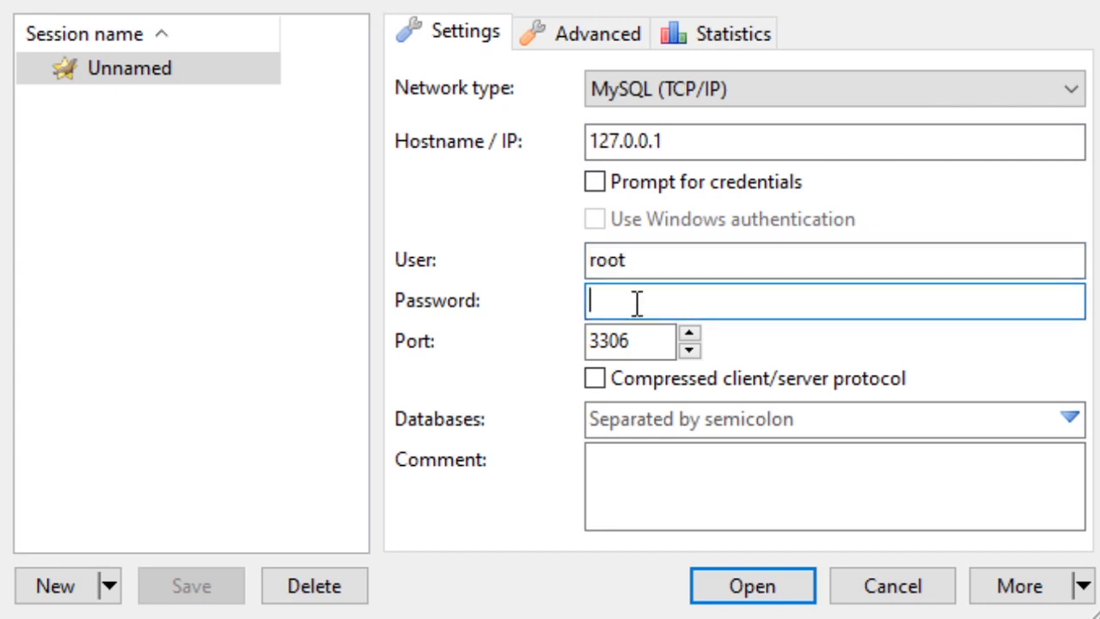
left_click_drag(633, 341, 589, 342)
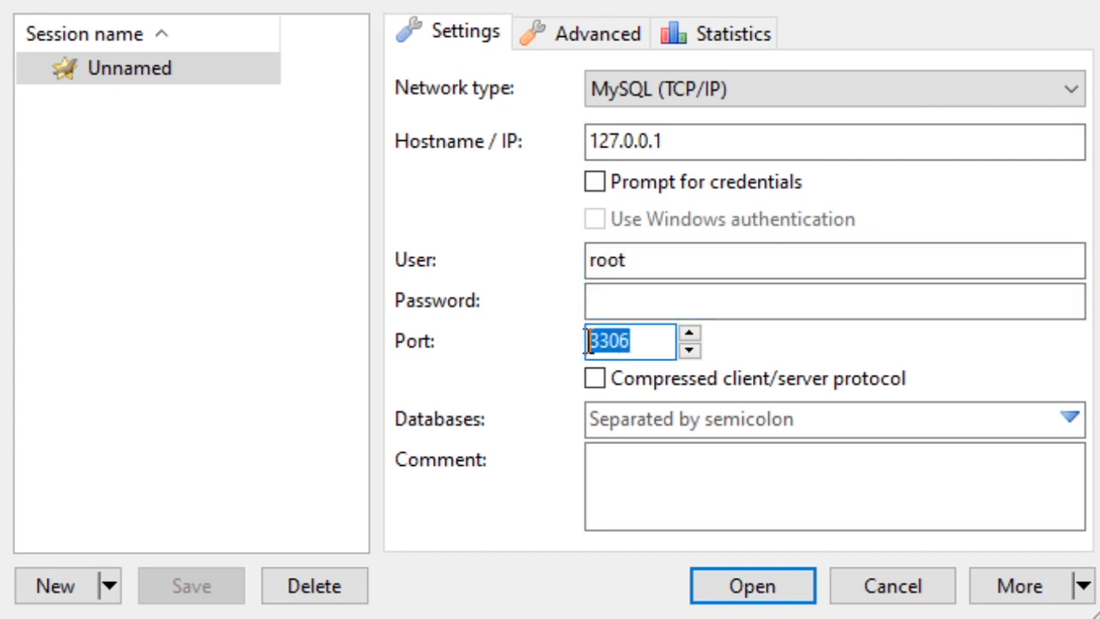
left_click(758, 600)
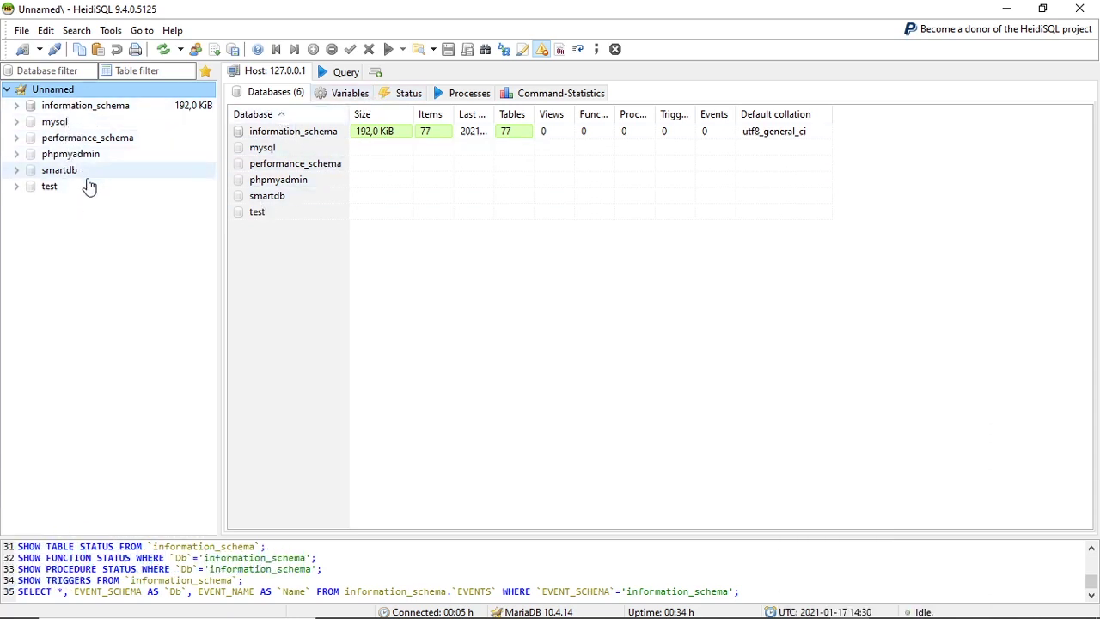
Step: Create a database named coders_indonesia on the server with the utf8_unicode_ci collation
left_click(324, 75)
left_click(273, 72)
right_click(71, 99)
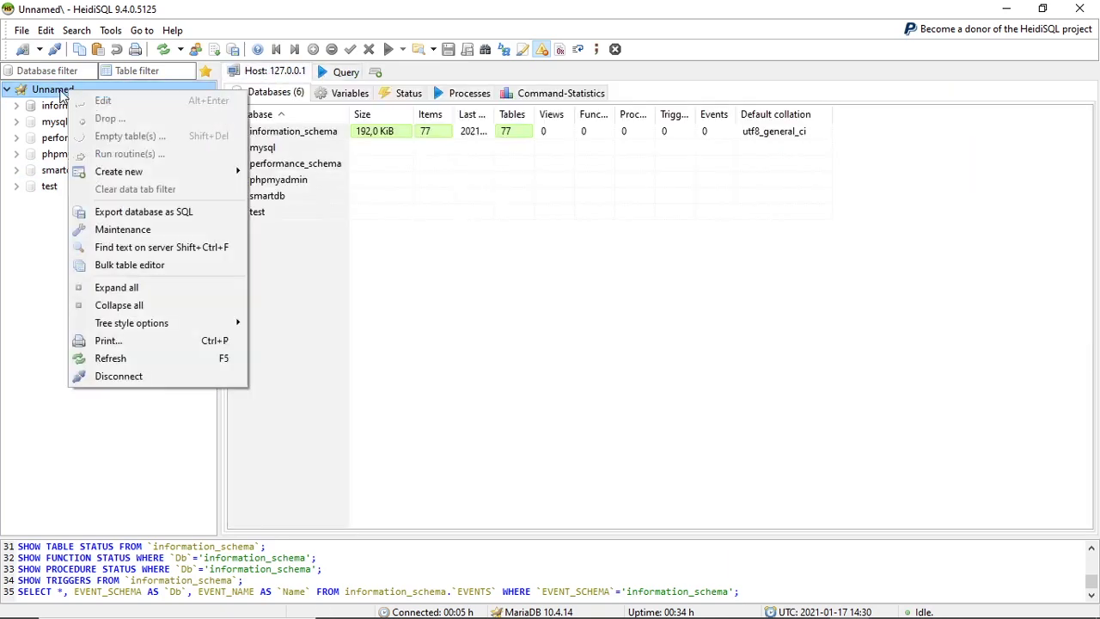
mouse_move(139, 179)
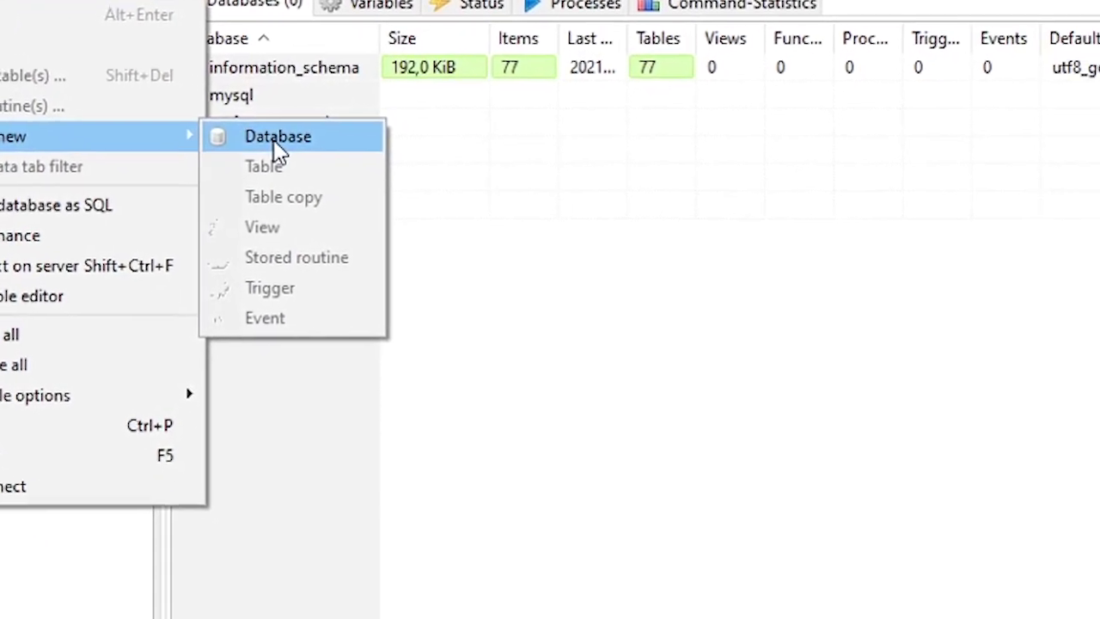
left_click(273, 140)
left_click(582, 258)
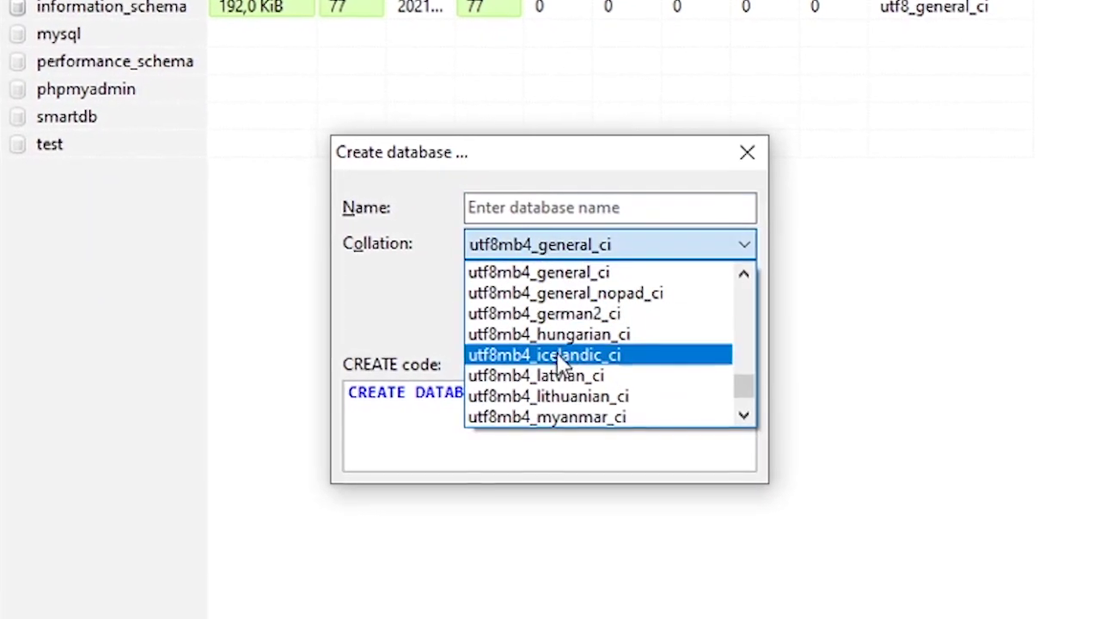
scroll(563, 365, "up", 4)
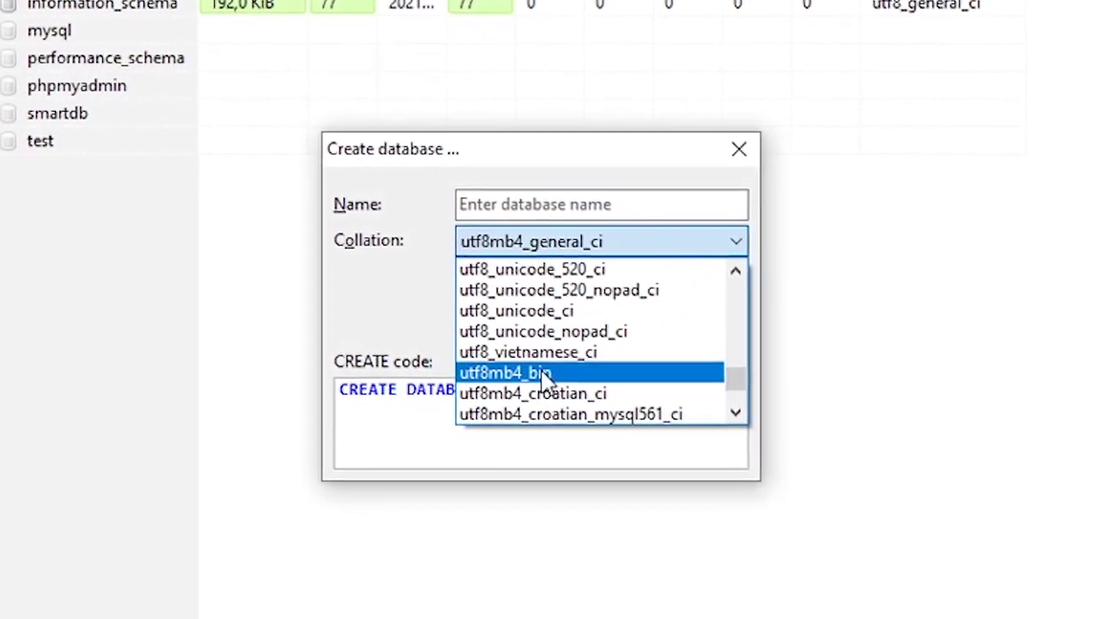
scroll(531, 365, "up", 1)
left_click(533, 378)
left_click(502, 206)
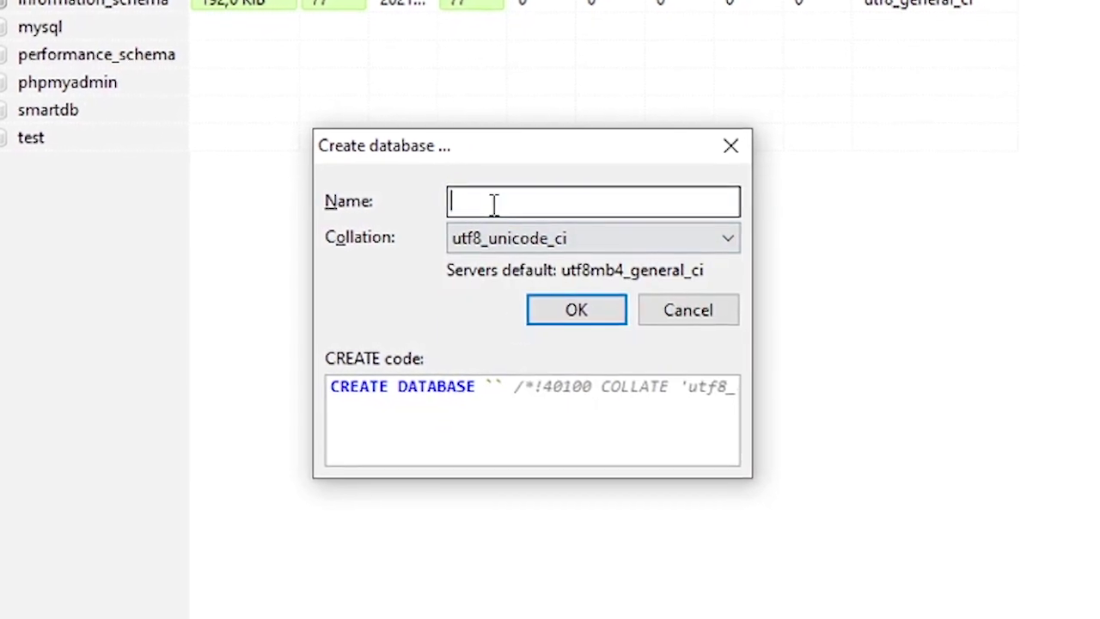
type("coders_indonesia")
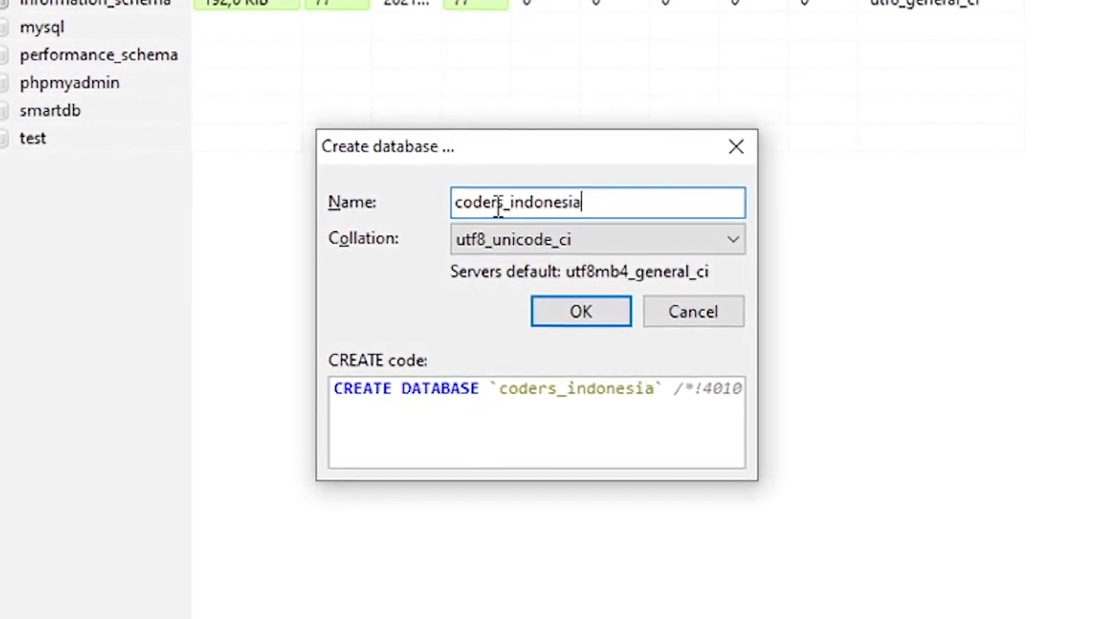
left_click(600, 314)
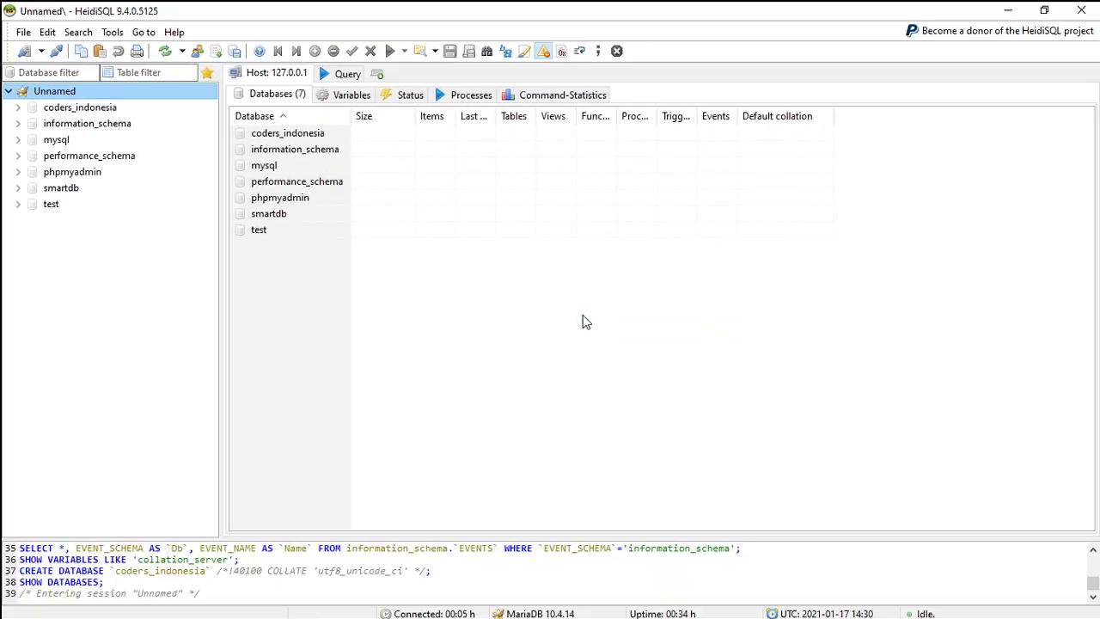
Step: Start a new table in the coders_indonesia database and name it tbl_dht11
left_click(84, 101)
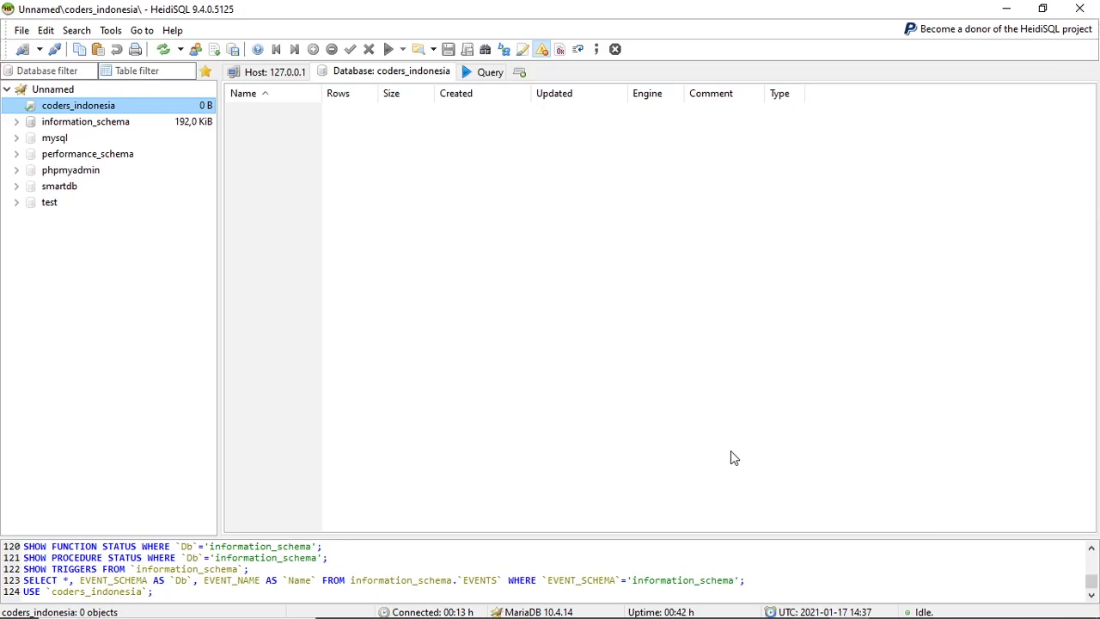
right_click(115, 112)
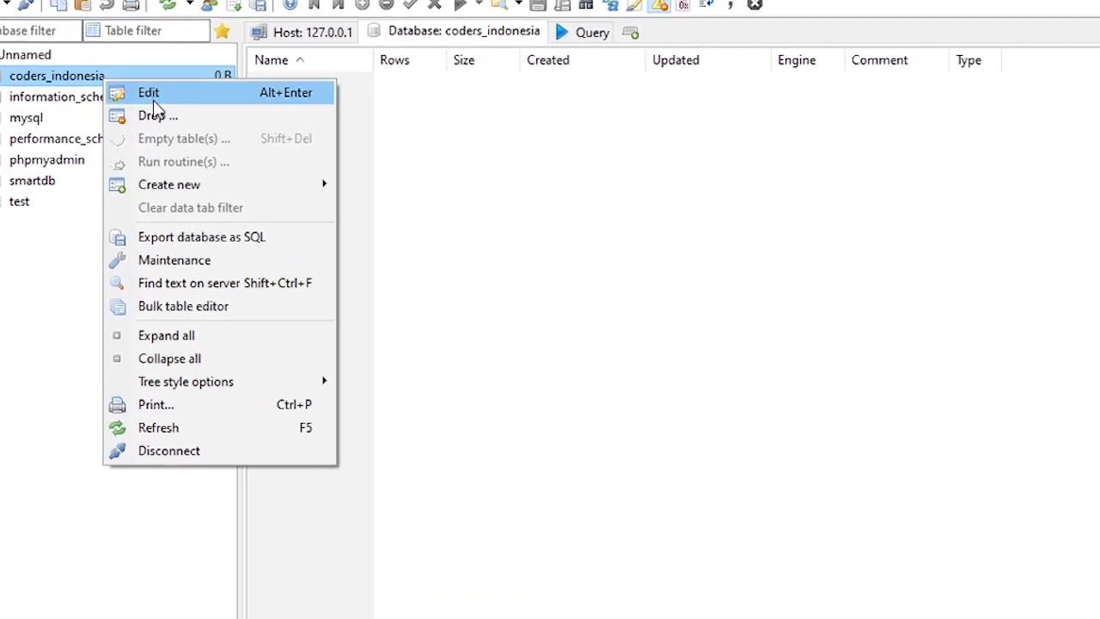
mouse_move(187, 186)
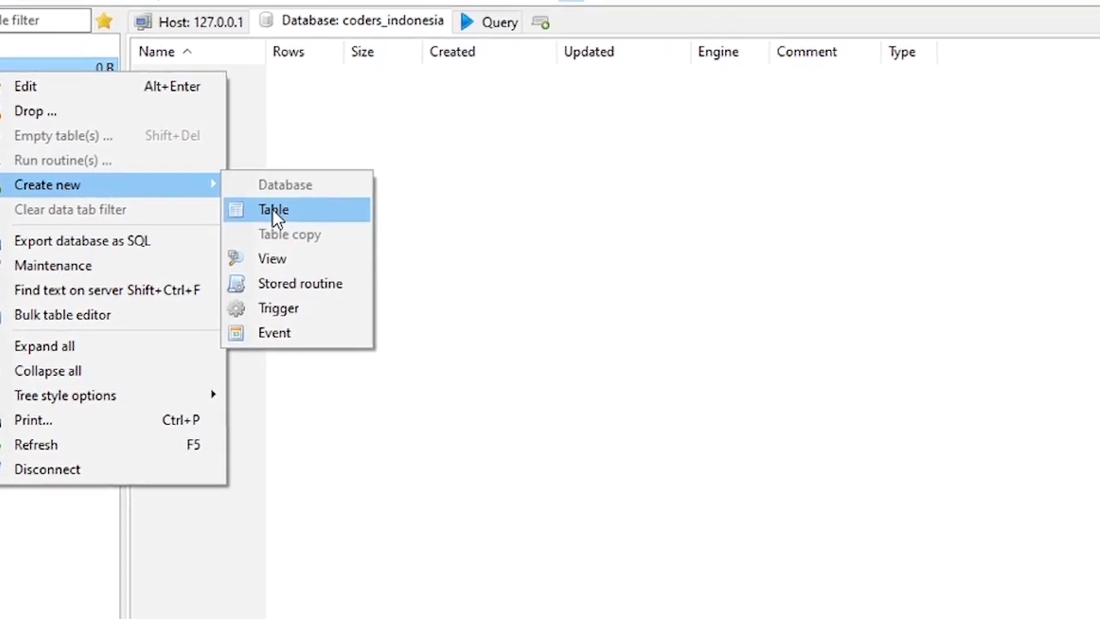
left_click(397, 210)
left_click(255, 82)
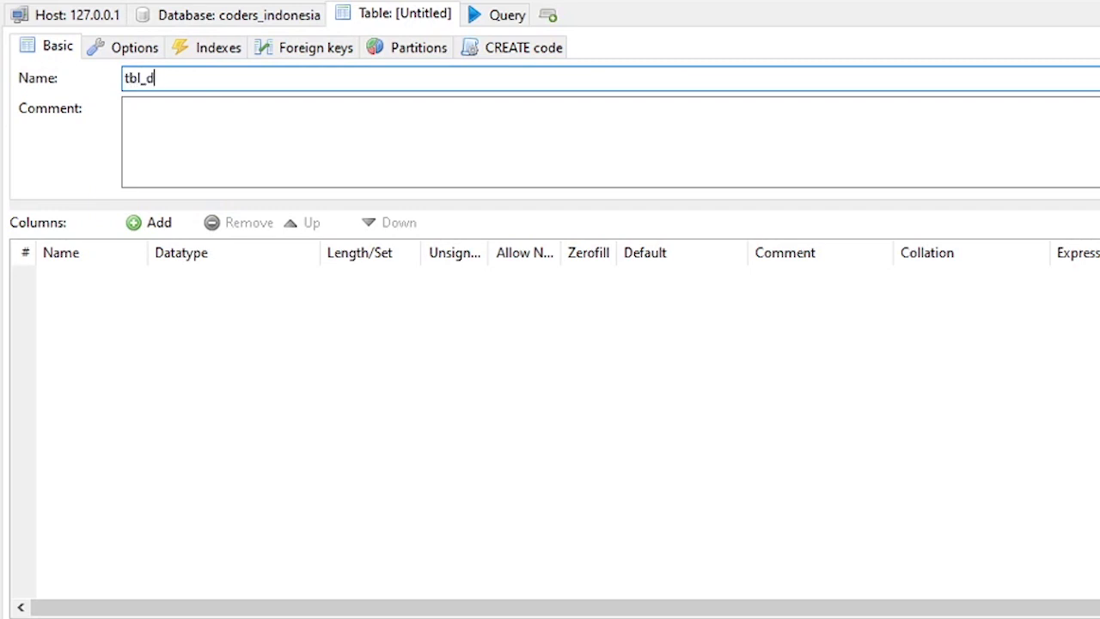
left_click(206, 111)
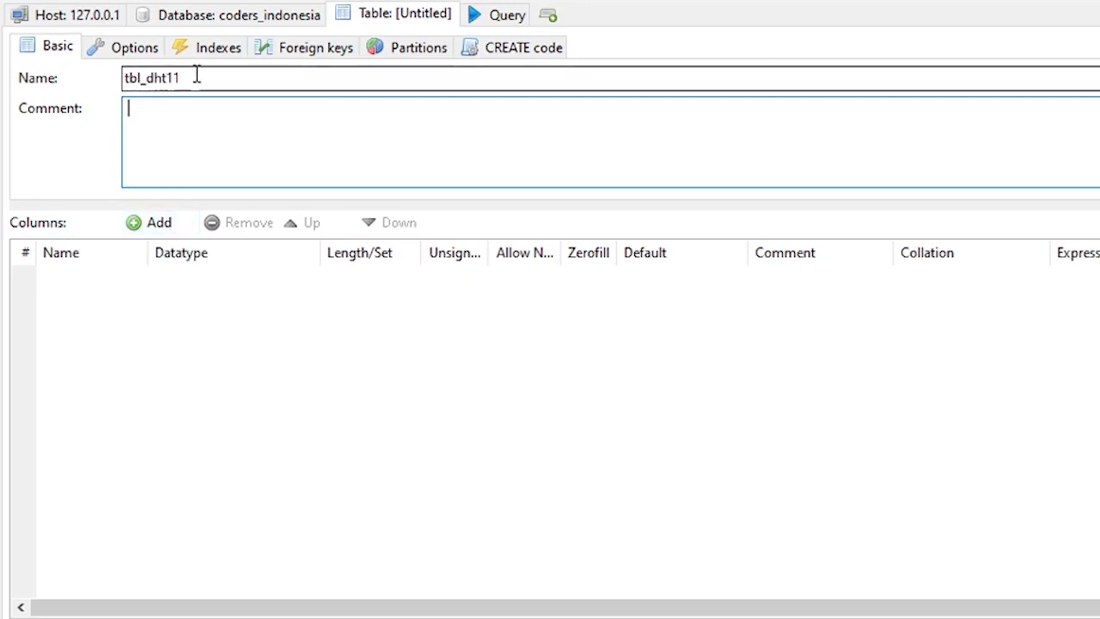
left_click_drag(197, 77, 100, 81)
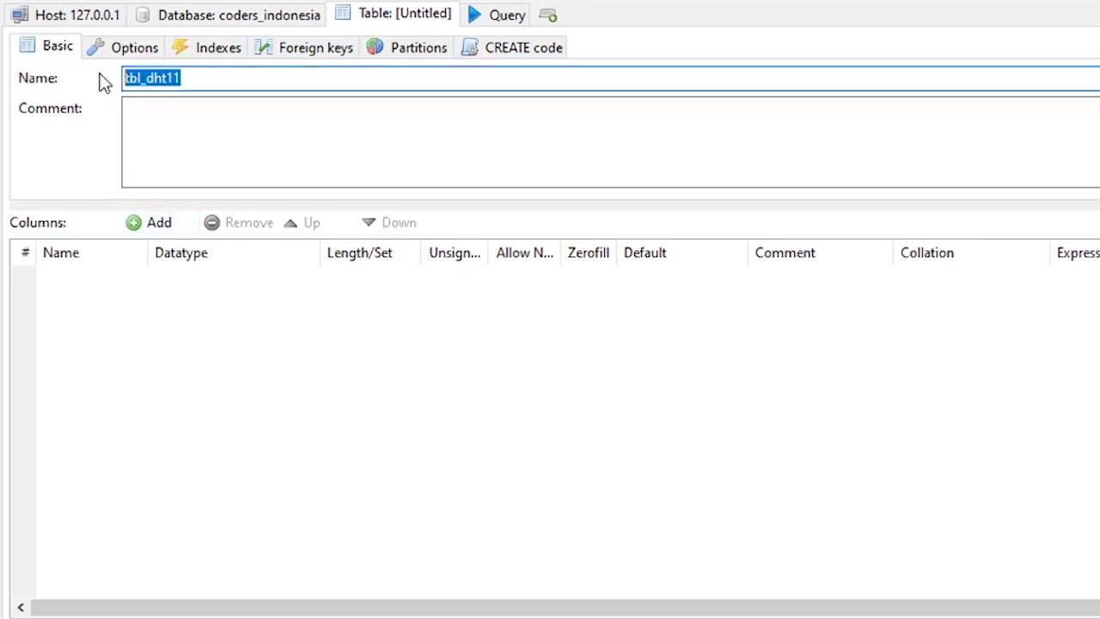
Step: Add an INT column named id that disallows NULL and has AUTO_INCREMENT as its default
left_click(154, 226)
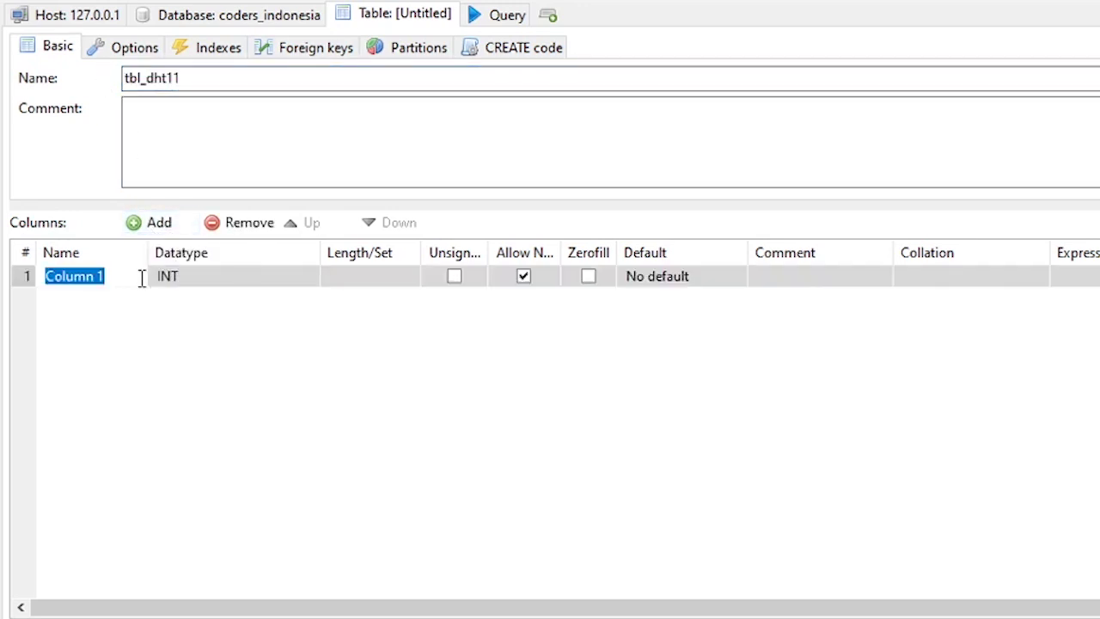
type("id")
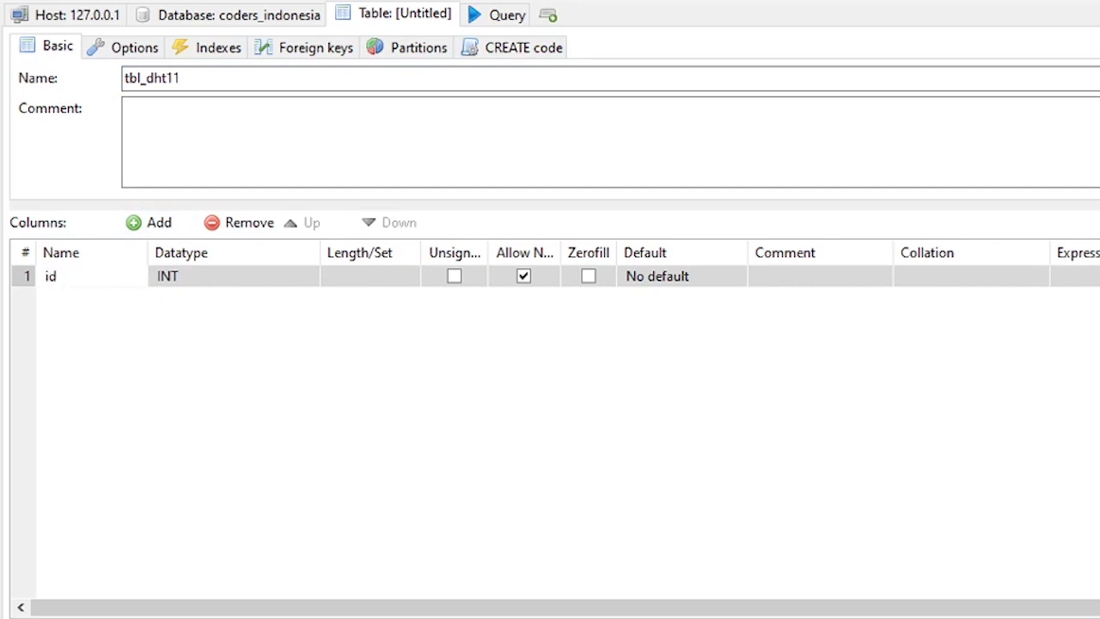
left_click(240, 282)
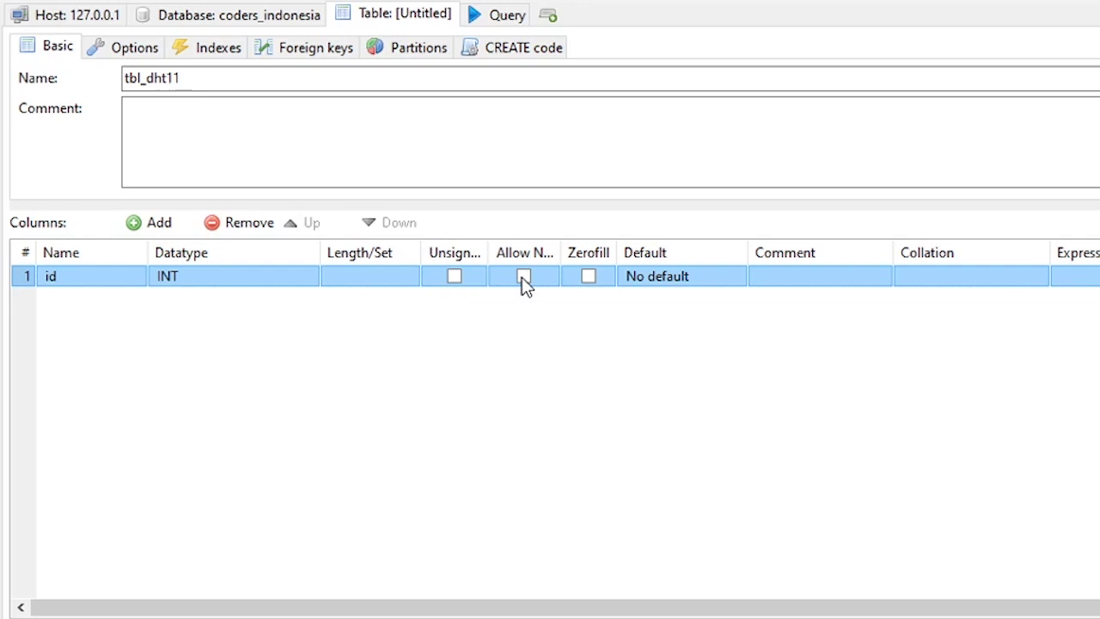
left_click_drag(560, 249, 619, 249)
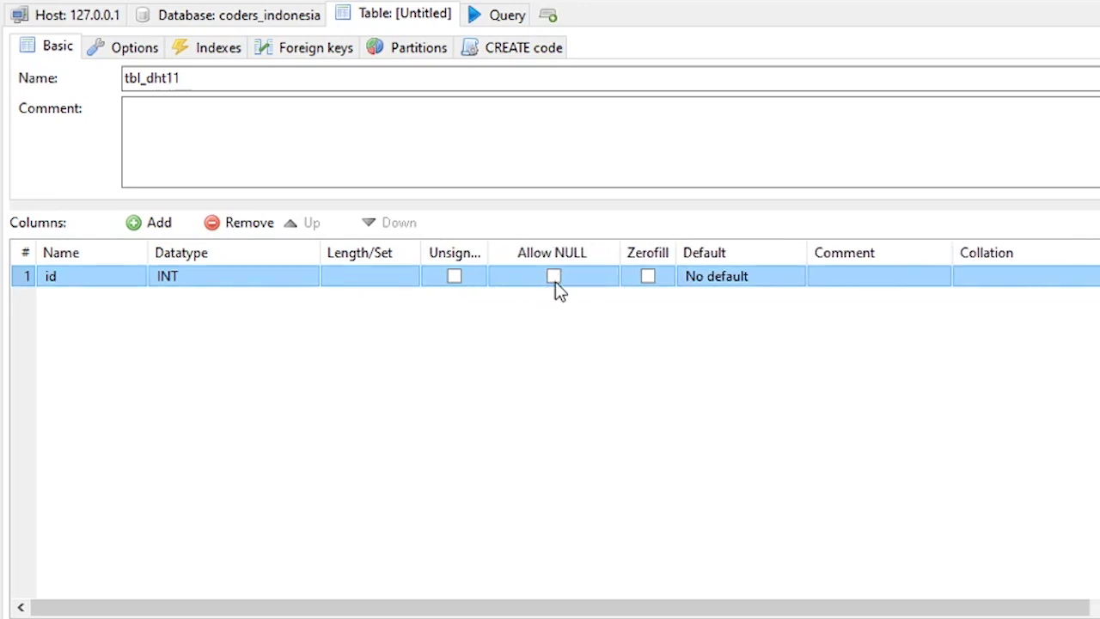
left_click(699, 287)
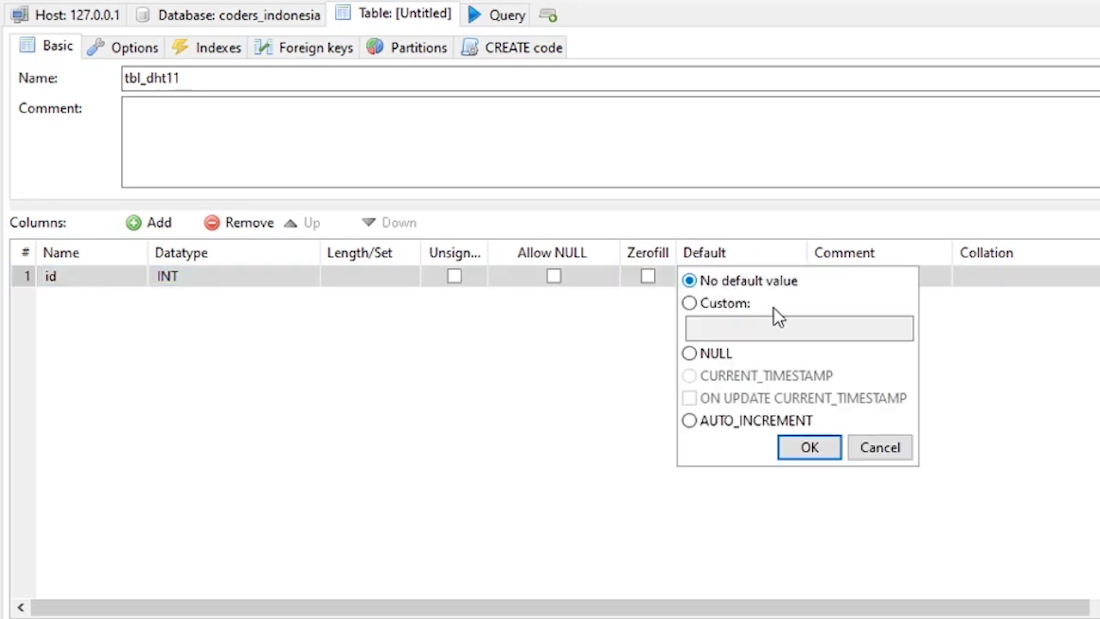
left_click(696, 422)
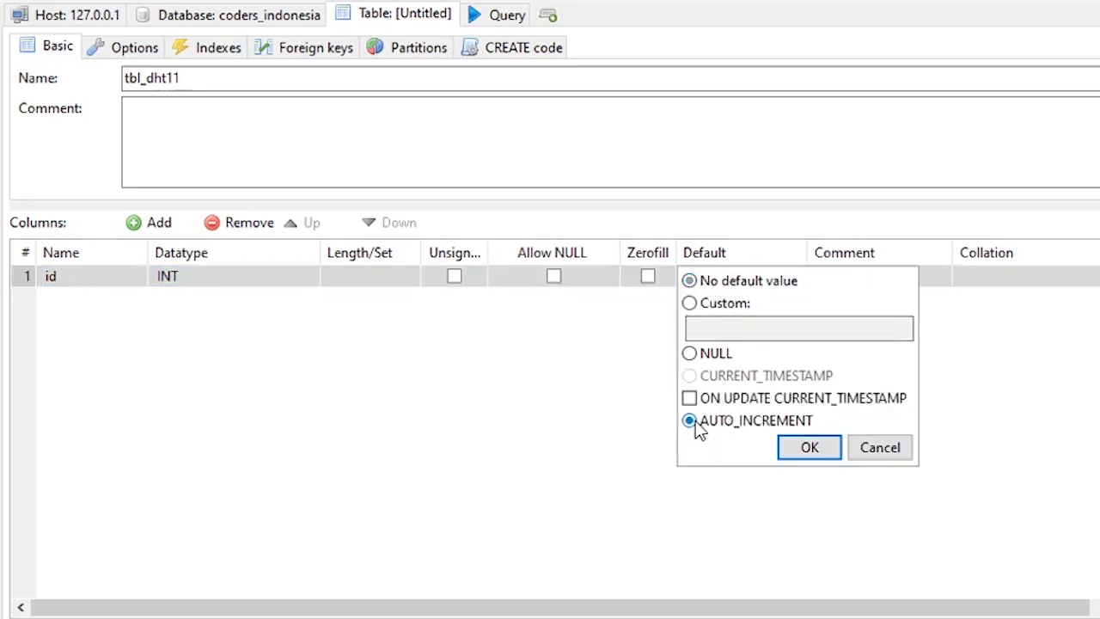
left_click(809, 448)
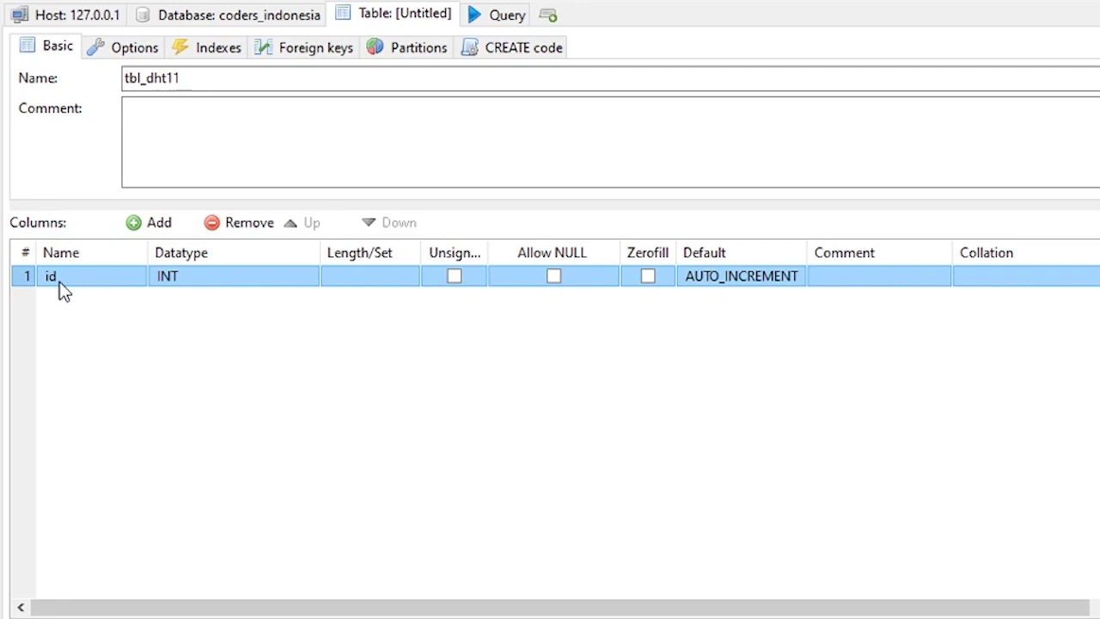
Step: Add a second column named data_temperature with the FLOAT datatype and allow NULL values
left_click(145, 227)
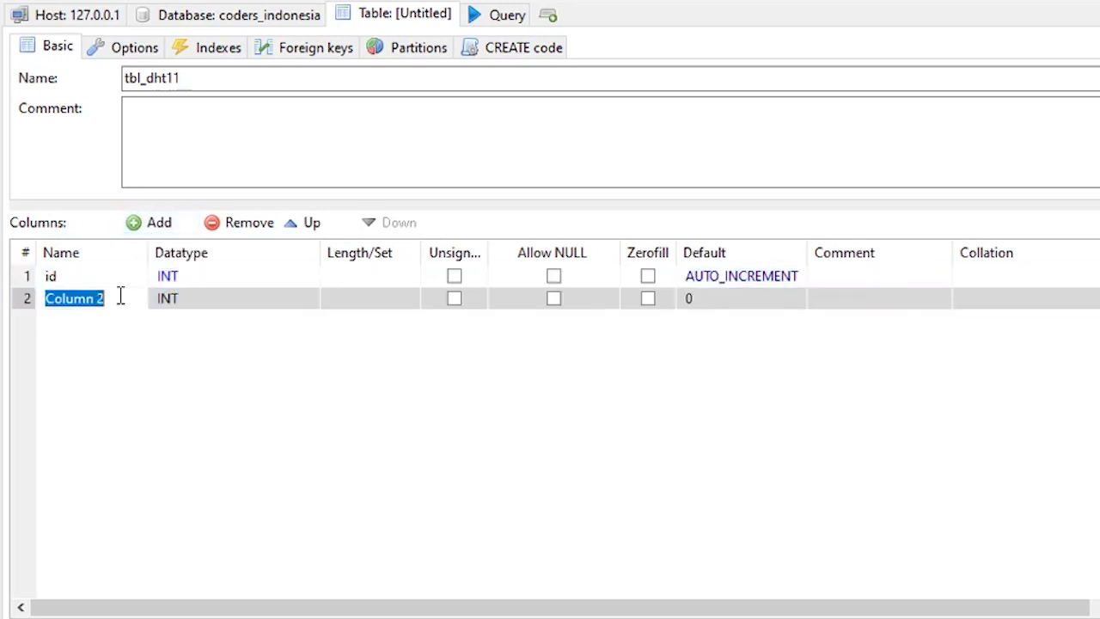
type("data")
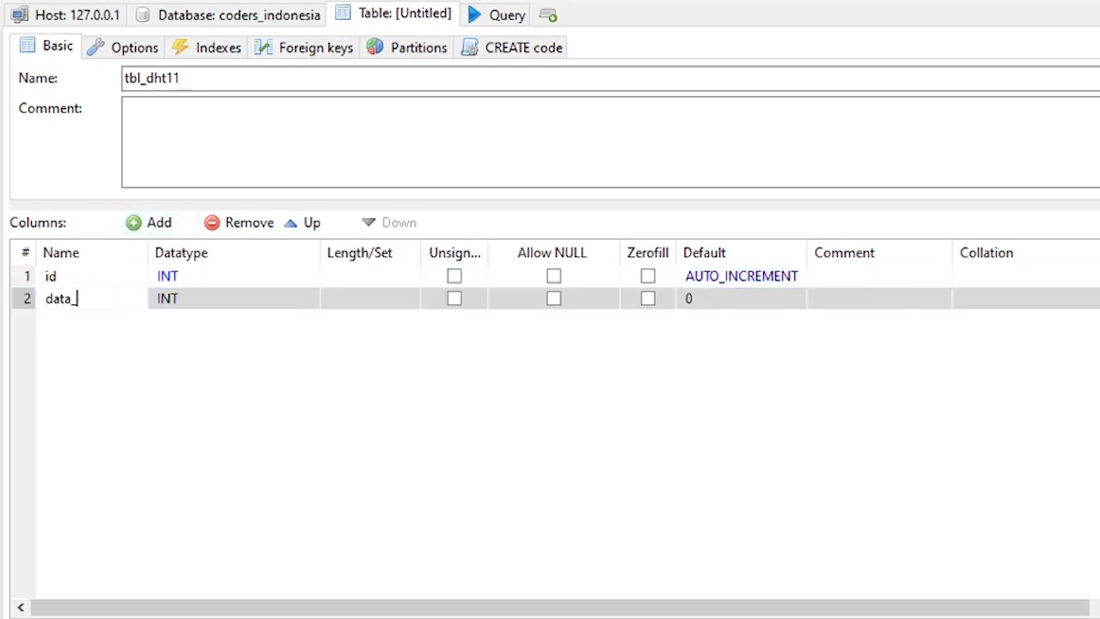
type("_temperature")
left_click(184, 311)
left_click(222, 308)
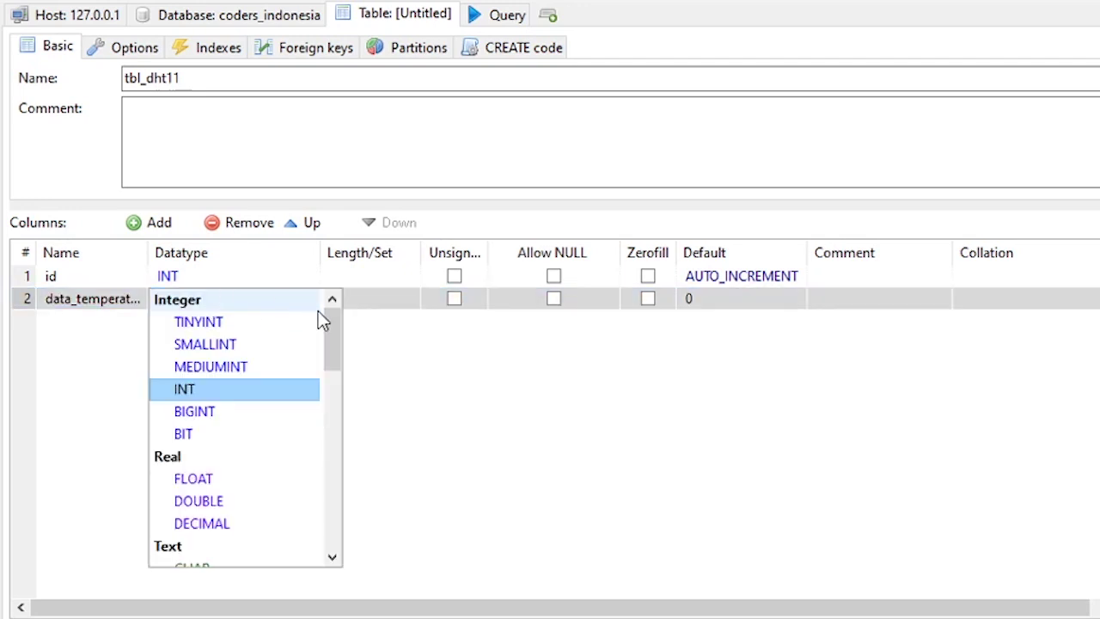
scroll(263, 472, "down", 1)
left_click(200, 413)
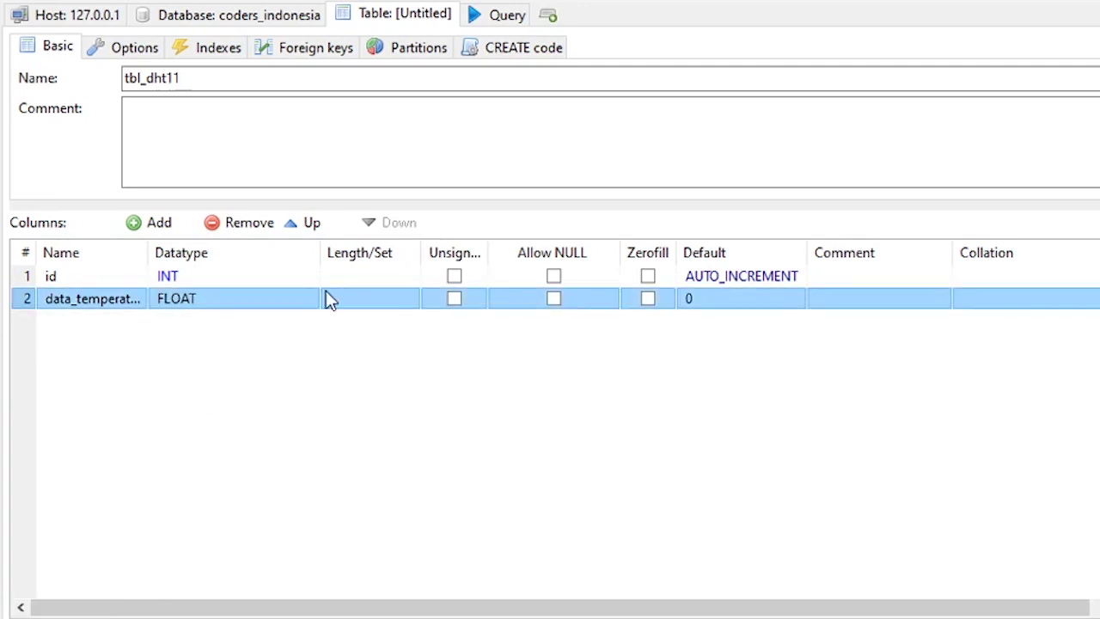
left_click(554, 301)
left_click(217, 379)
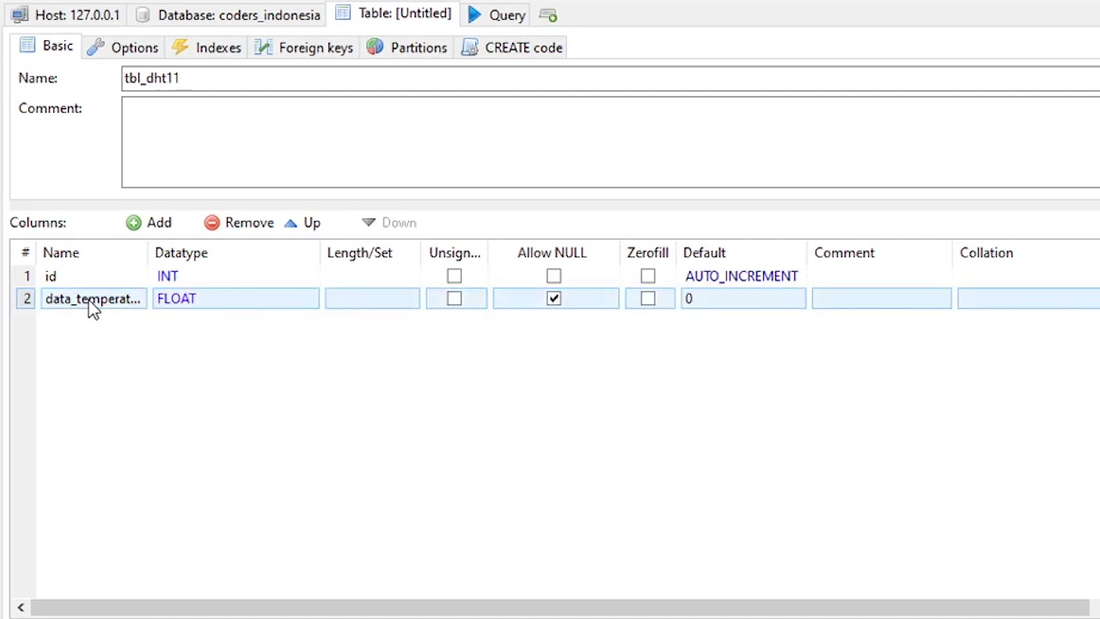
Step: Add a third column named data_humidity with the FLOAT datatype
left_click(153, 225)
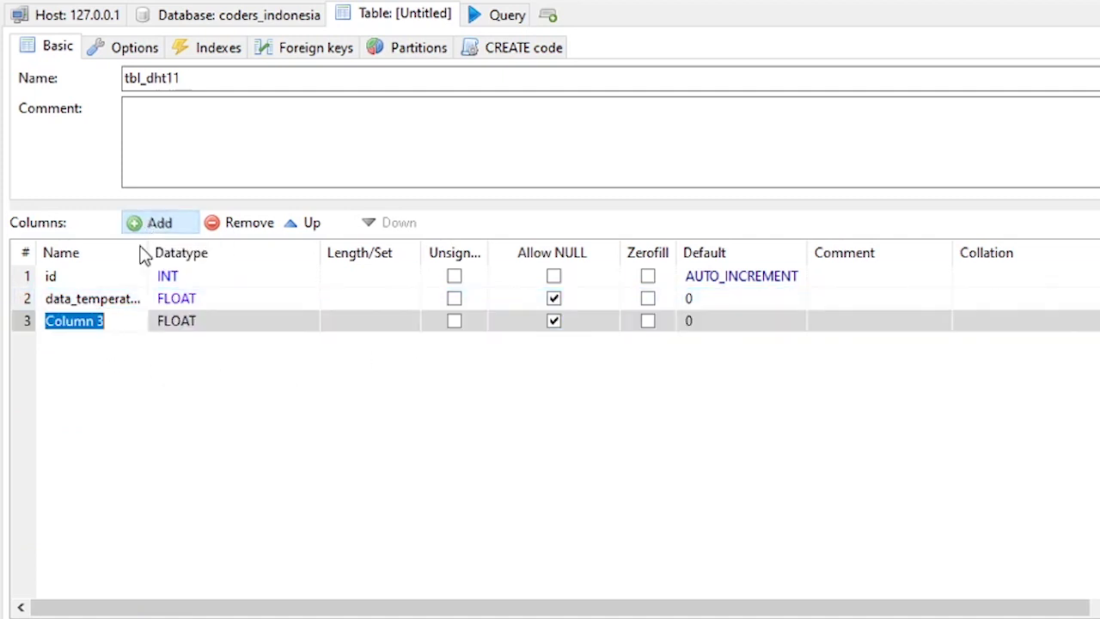
type("data_humidity")
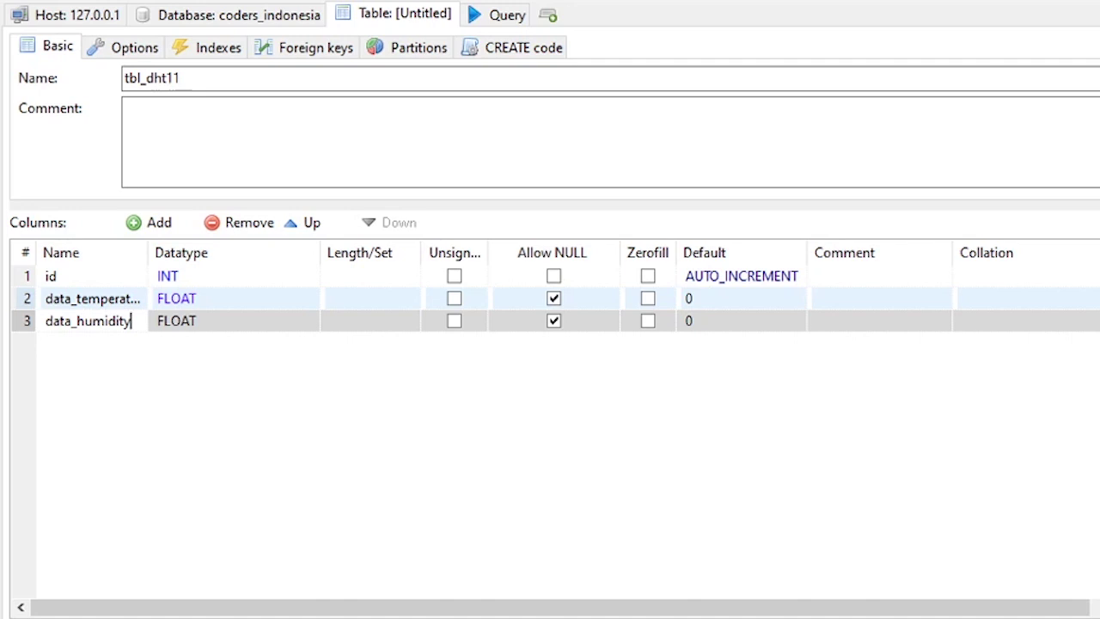
key("Return")
left_click(191, 322)
left_click(209, 458)
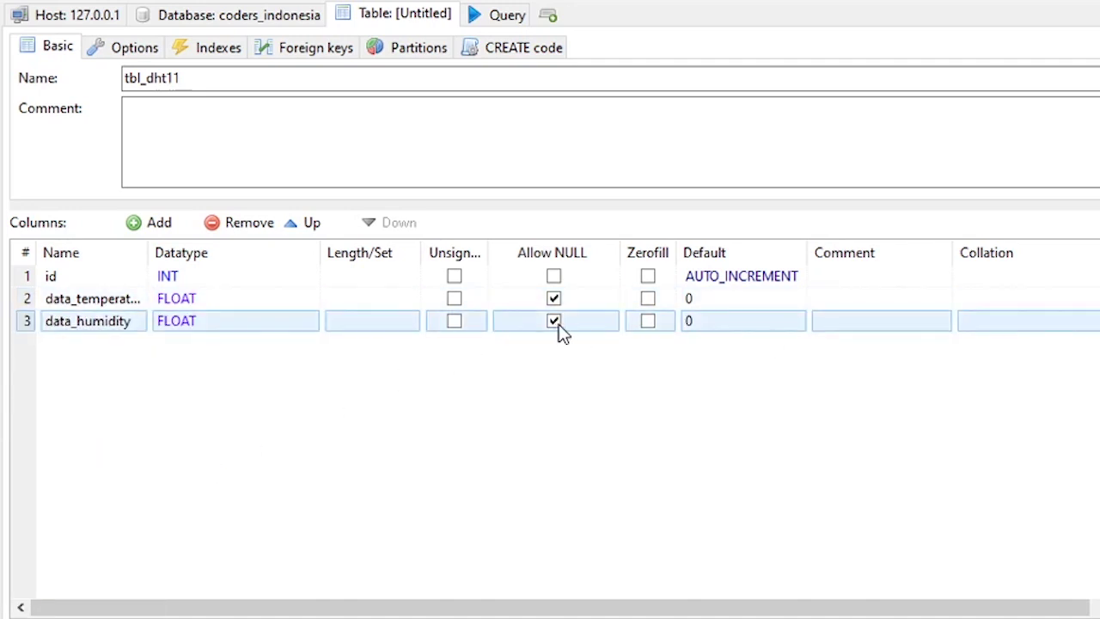
Step: Add a fourth column named timestamp with the TIMESTAMP datatype
left_click(720, 323)
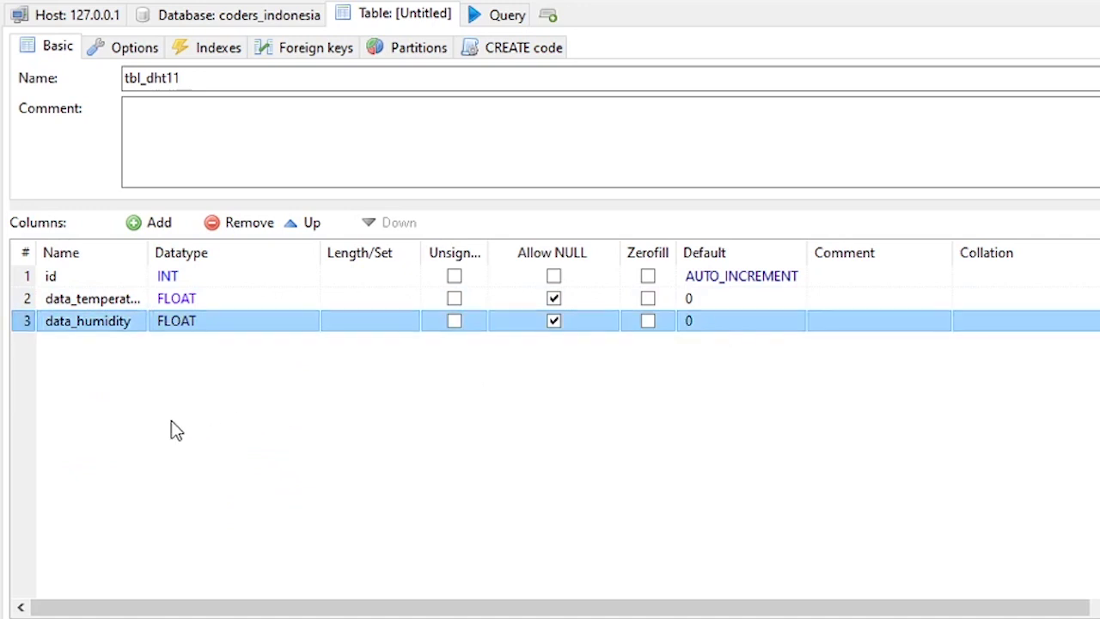
left_click(140, 225)
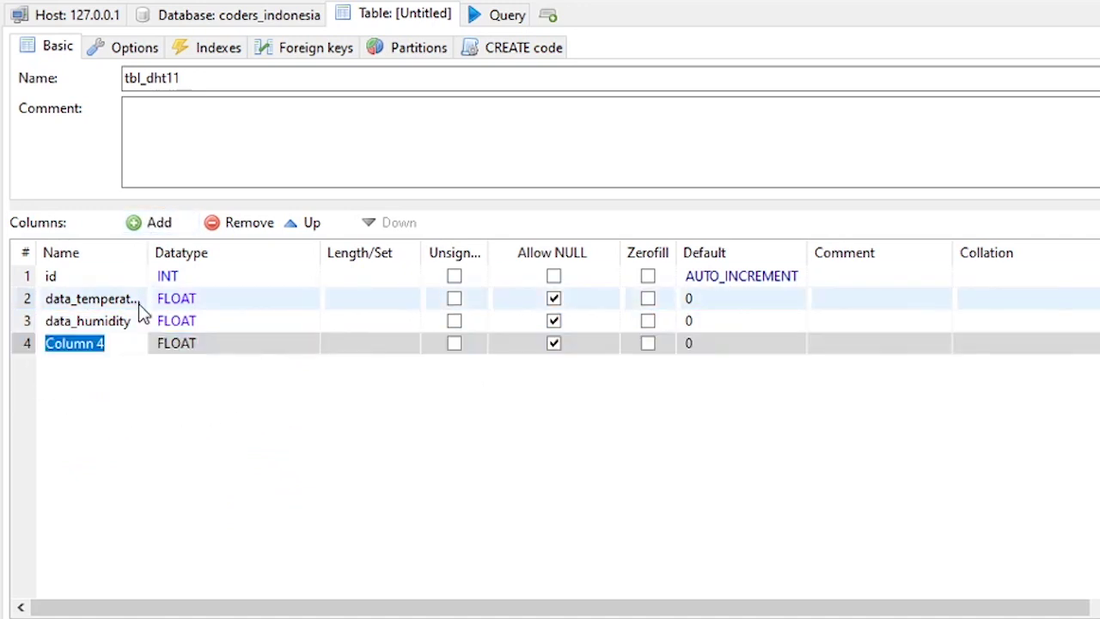
type("timestamp")
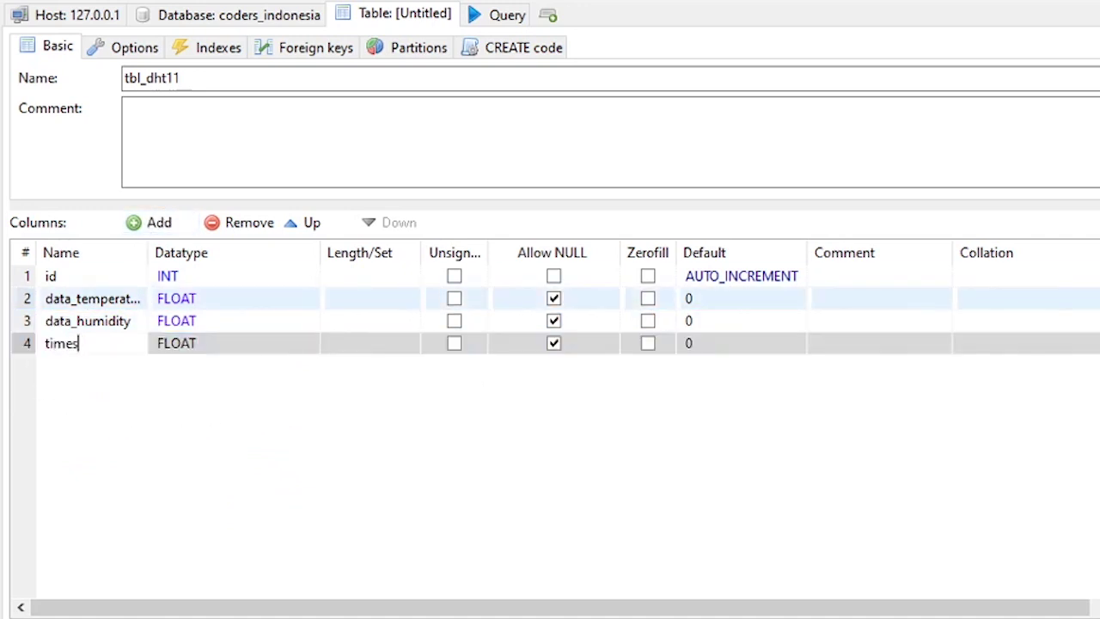
left_click(220, 345)
left_click(220, 346)
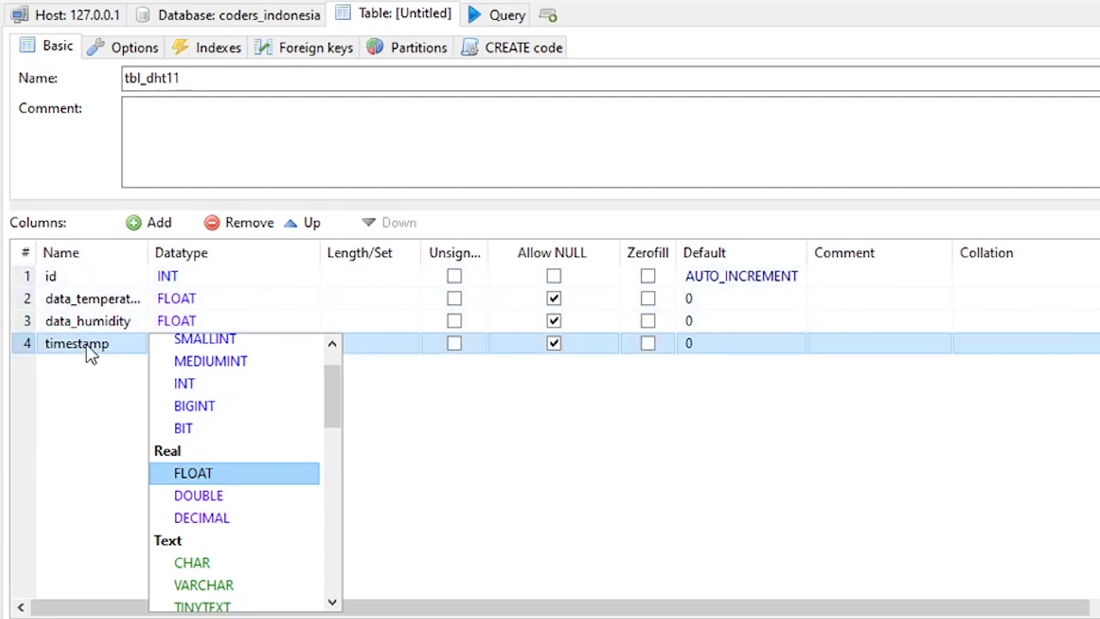
scroll(215, 430, "down", 4)
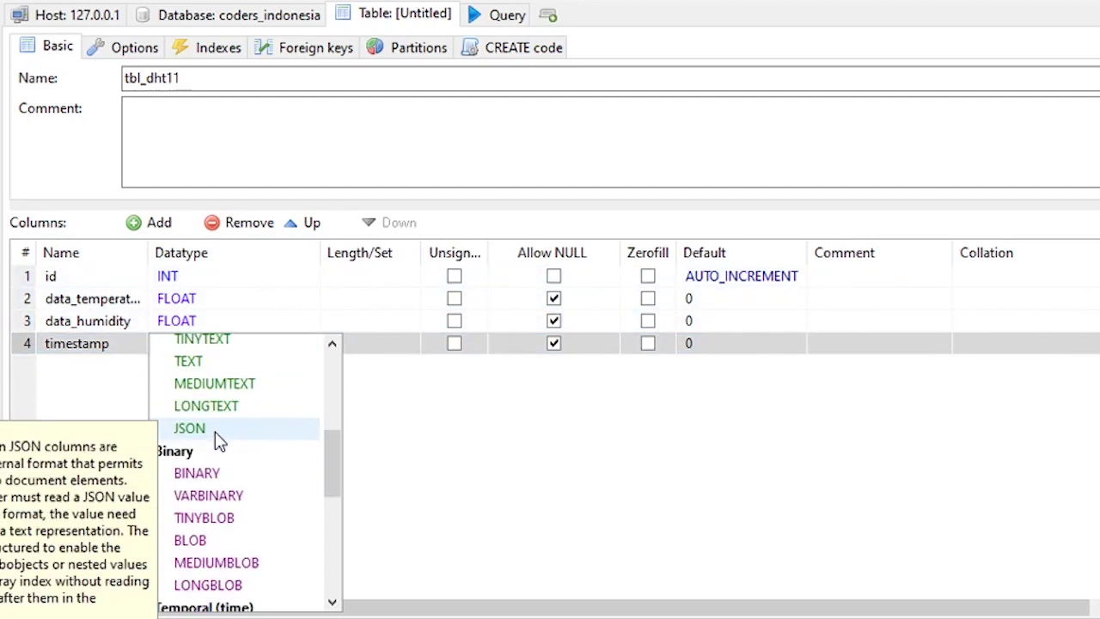
scroll(215, 439, "down", 3)
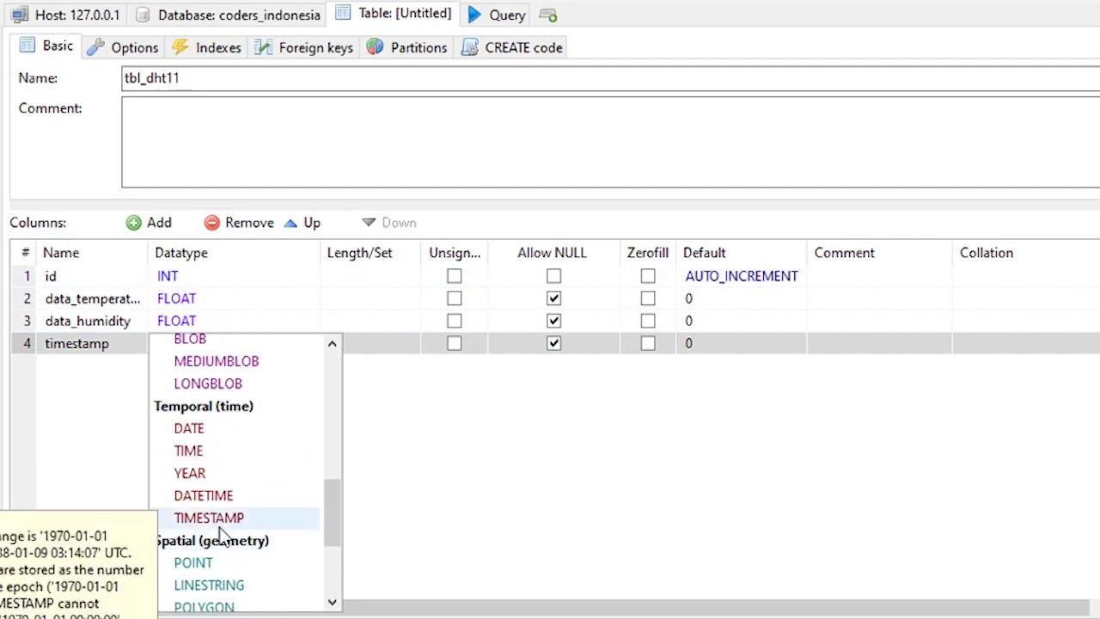
left_click(215, 520)
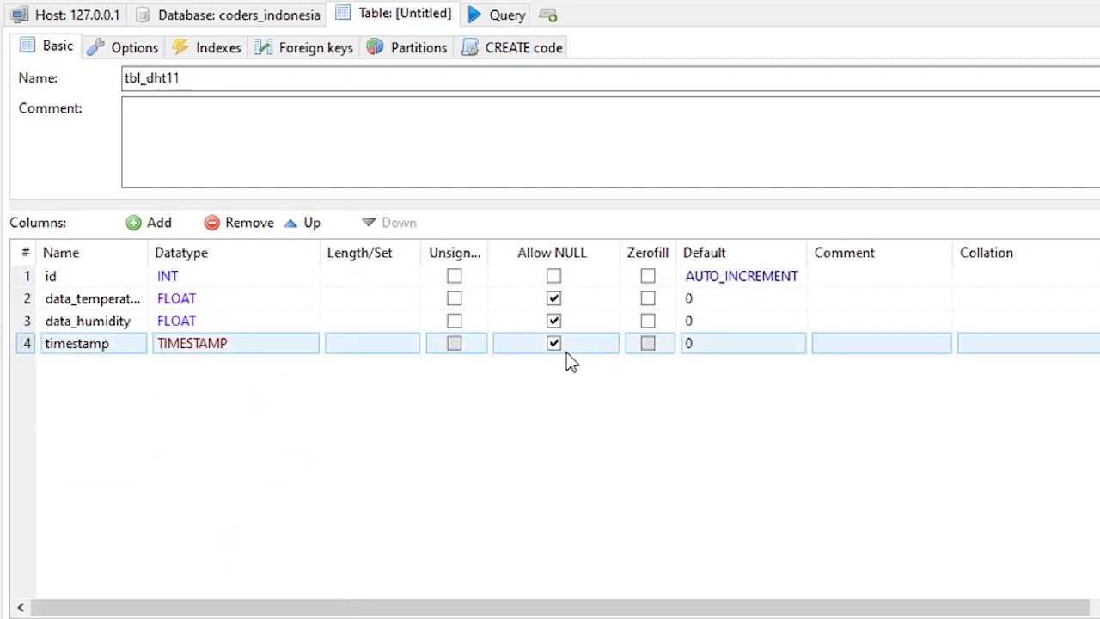
Step: Set the timestamp column's default value to CURRENT_TIMESTAMP
left_click(696, 354)
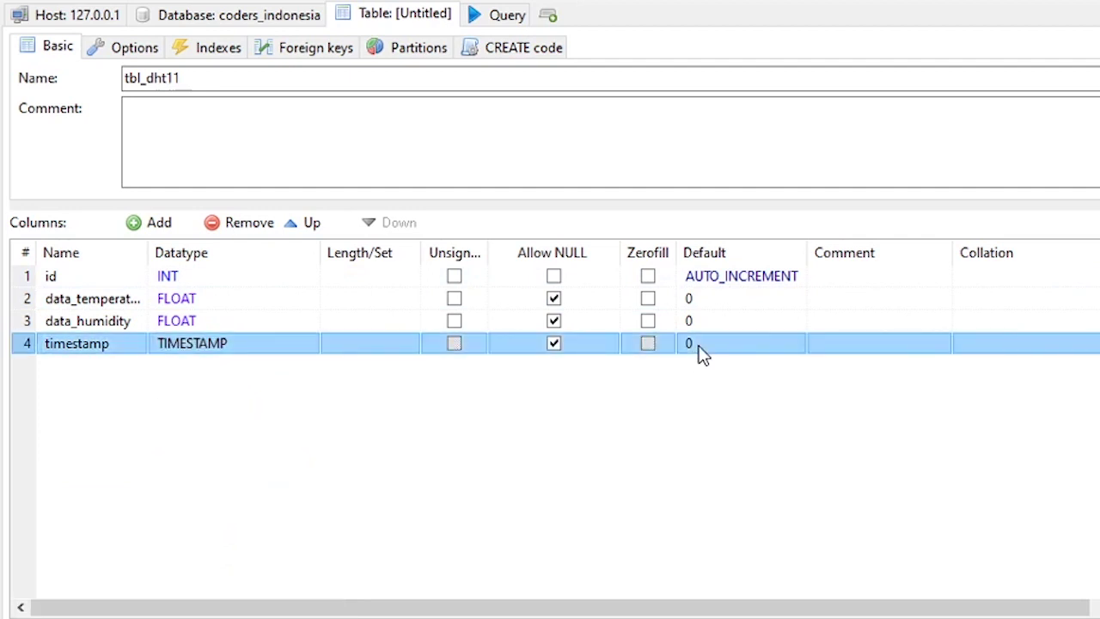
left_click(700, 354)
left_click(729, 445)
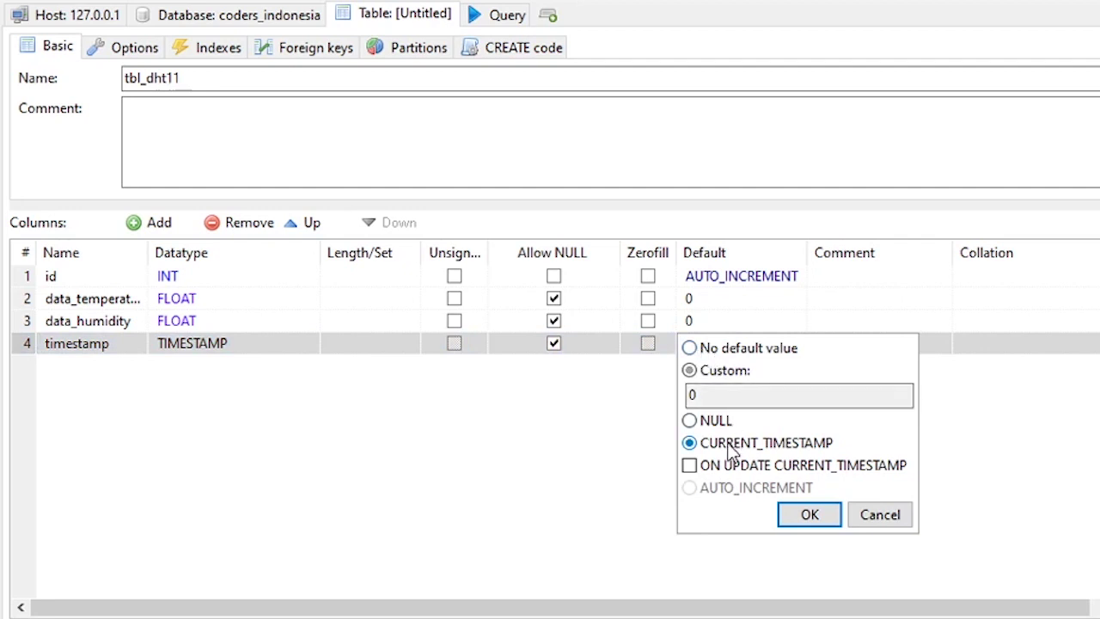
left_click(805, 516)
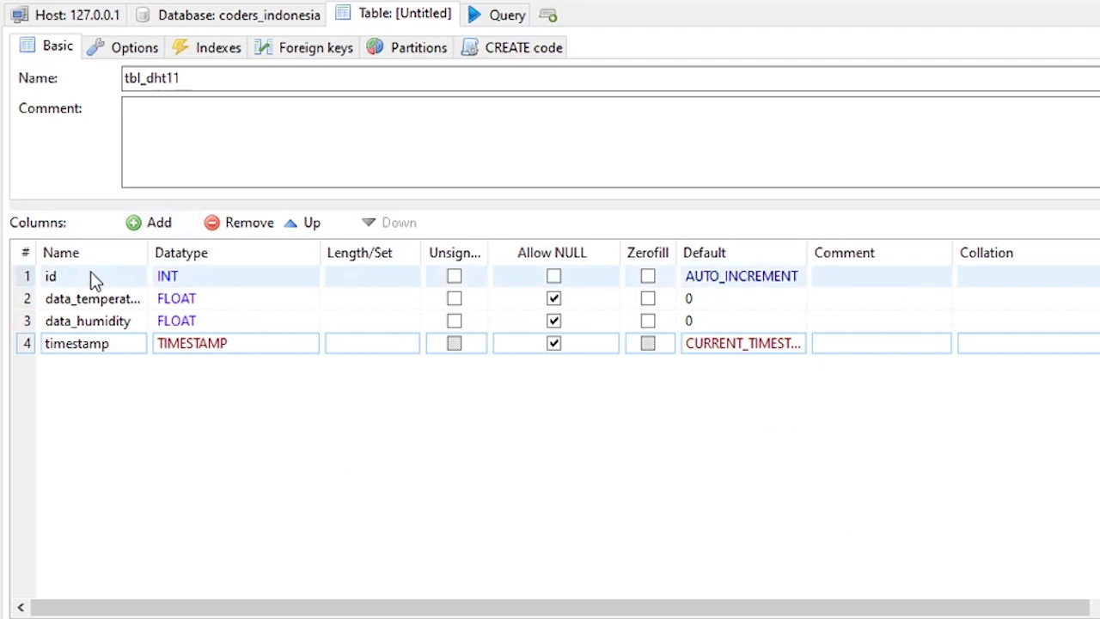
Step: Create an index of type PRIMARY and assign the id column to it
left_click(216, 53)
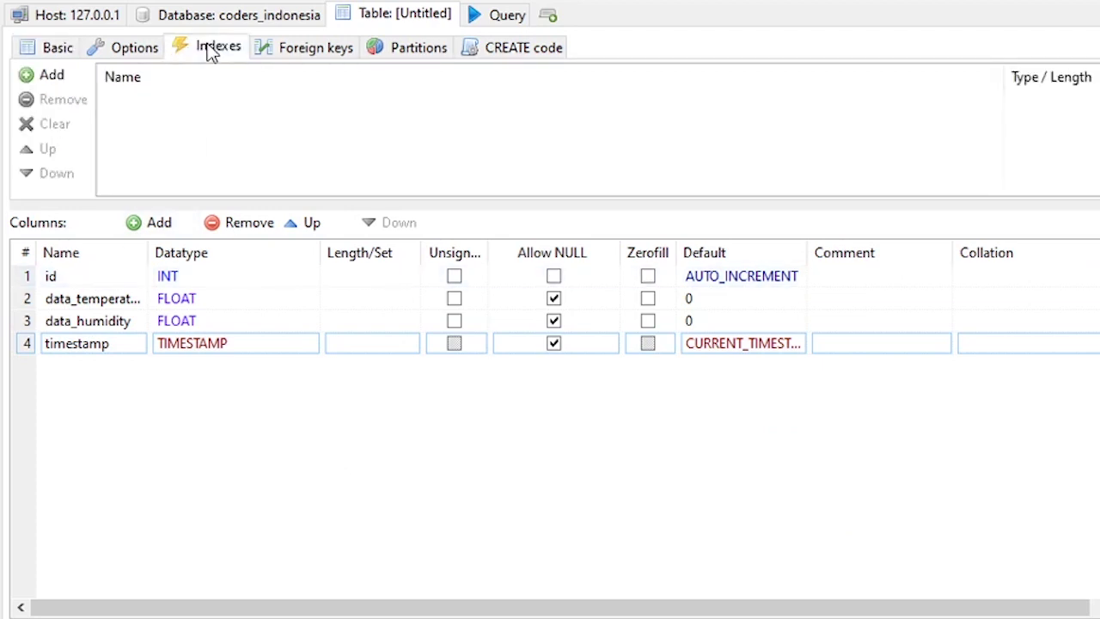
left_click(38, 74)
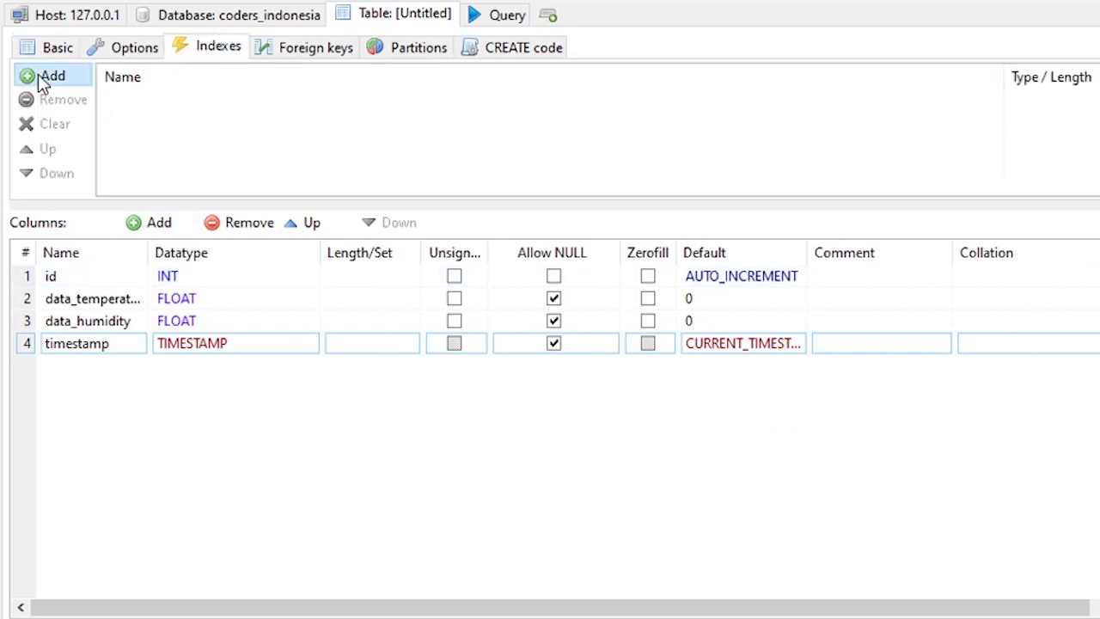
left_click(1031, 103)
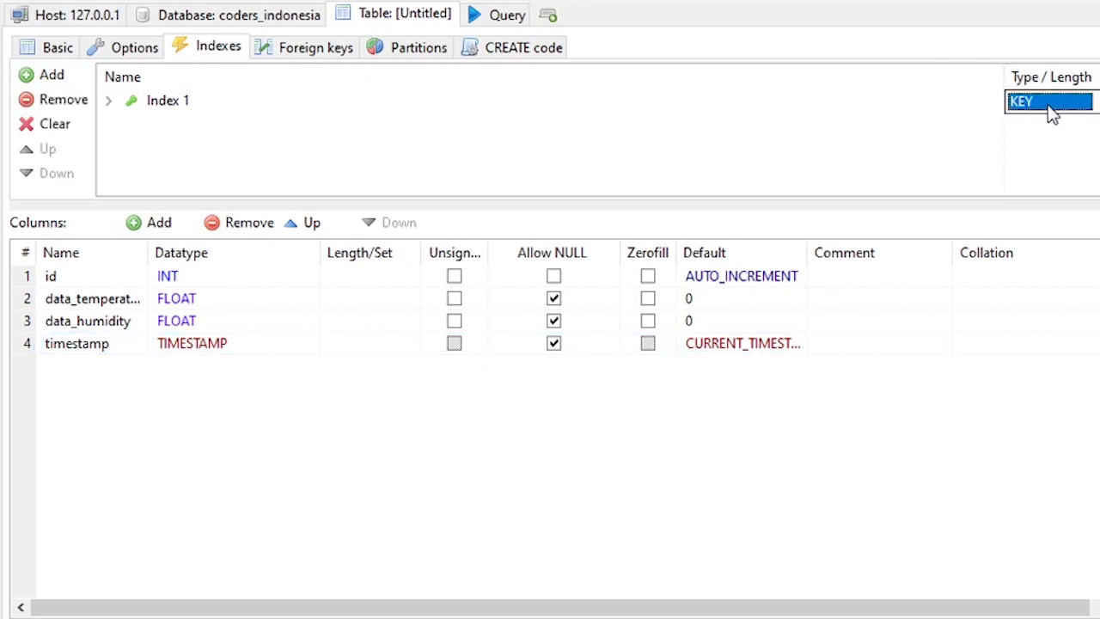
left_click(1050, 105)
left_click(1036, 124)
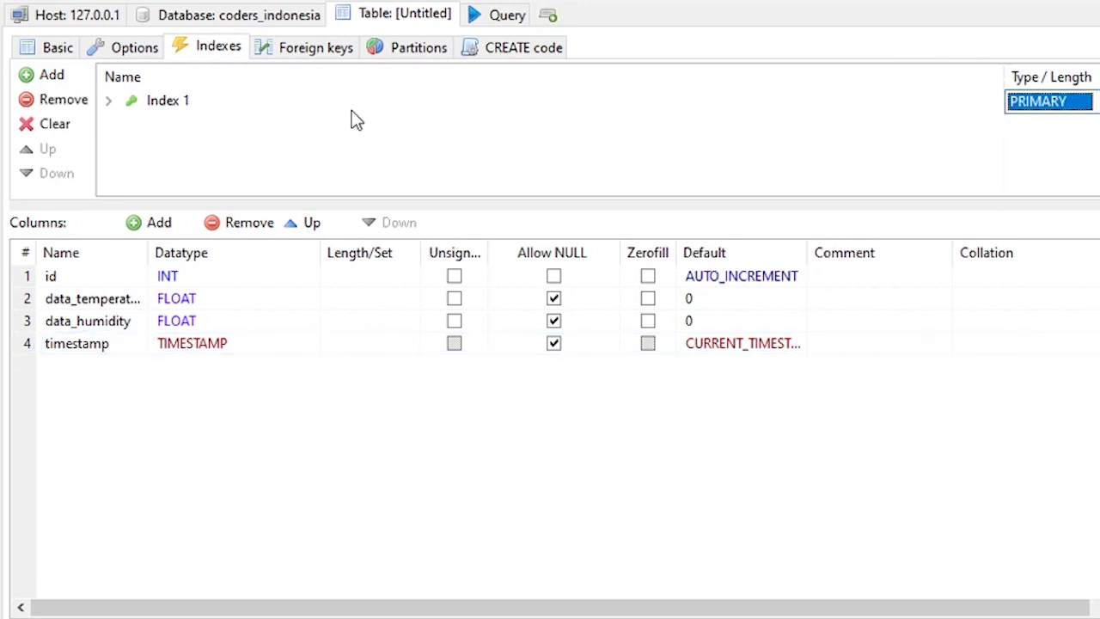
left_click_drag(82, 281, 174, 95)
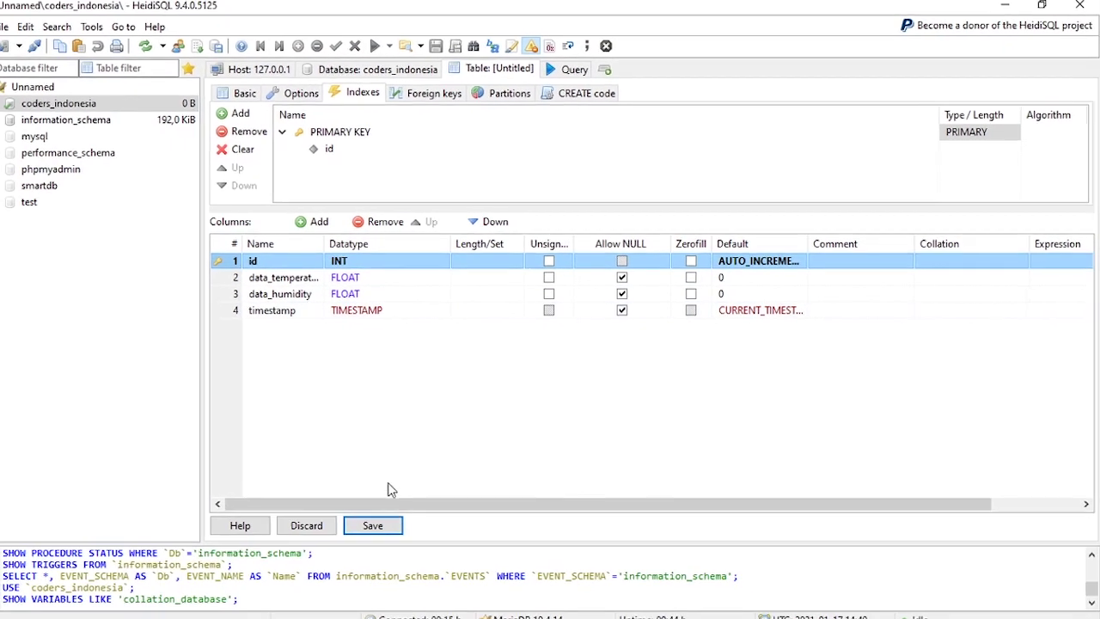
Step: Save the new table and open the data view of tbl_dht11
left_click(385, 529)
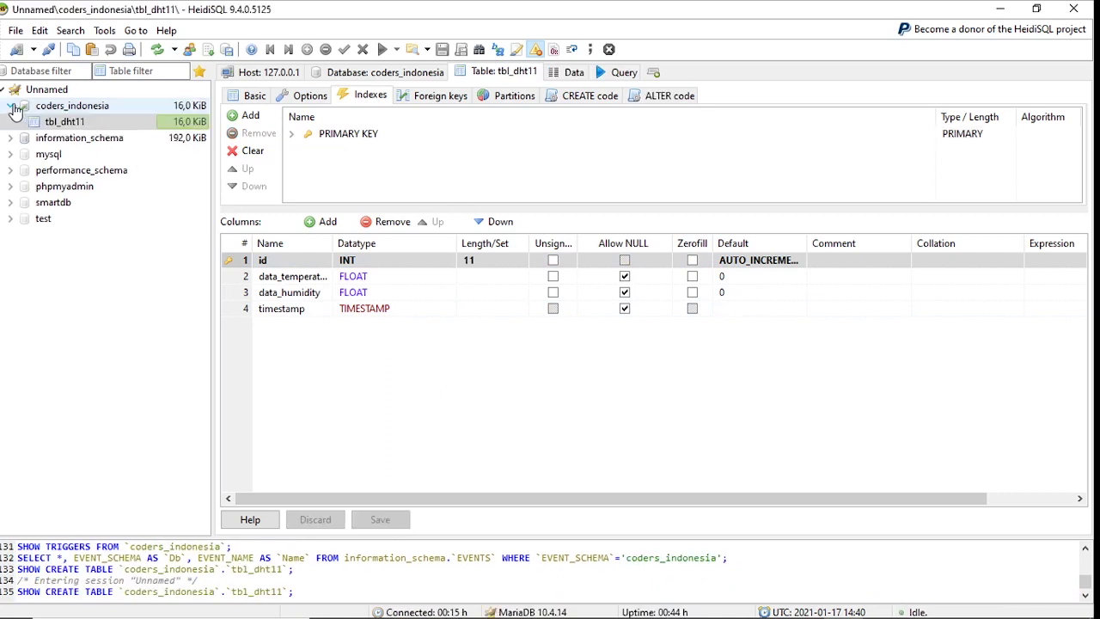
left_click(70, 122)
left_click(571, 72)
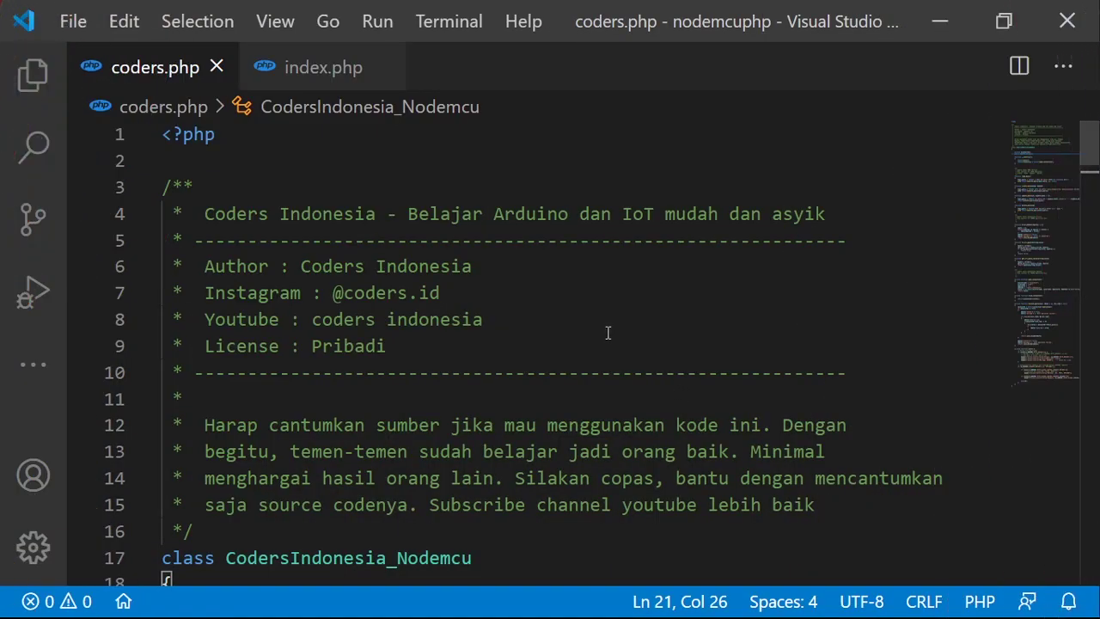
Step: Skim coders.php in Visual Studio Code down to its CRUD functions and review the header comment
scroll(335, 257, "down", 5)
scroll(337, 258, "up", 5)
scroll(309, 402, "down", 12)
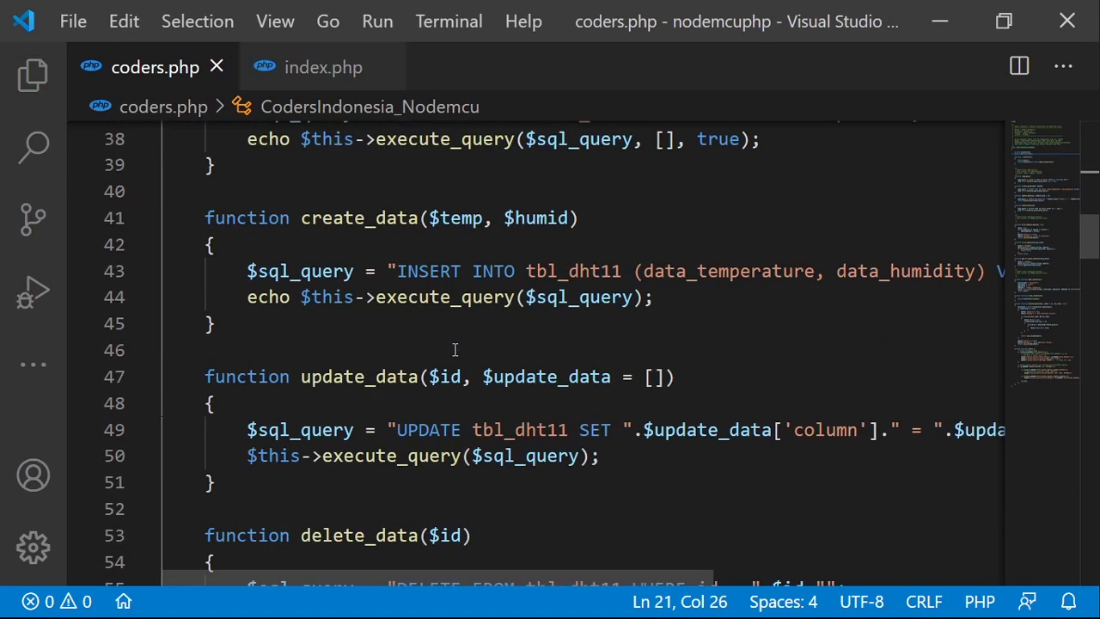
scroll(454, 349, "up", 6)
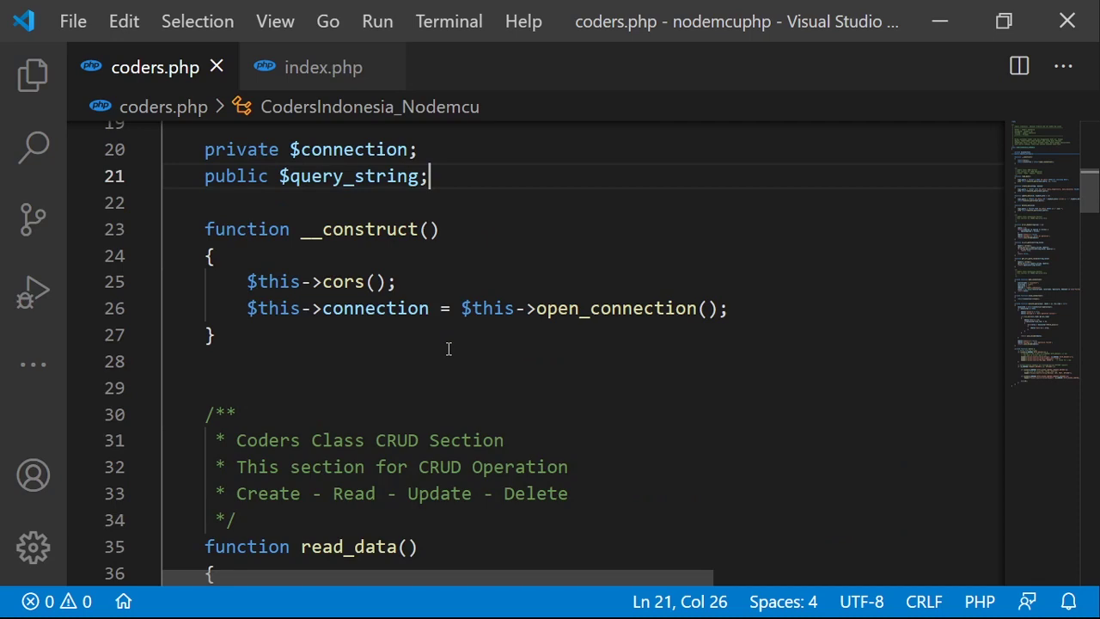
scroll(447, 348, "up", 6)
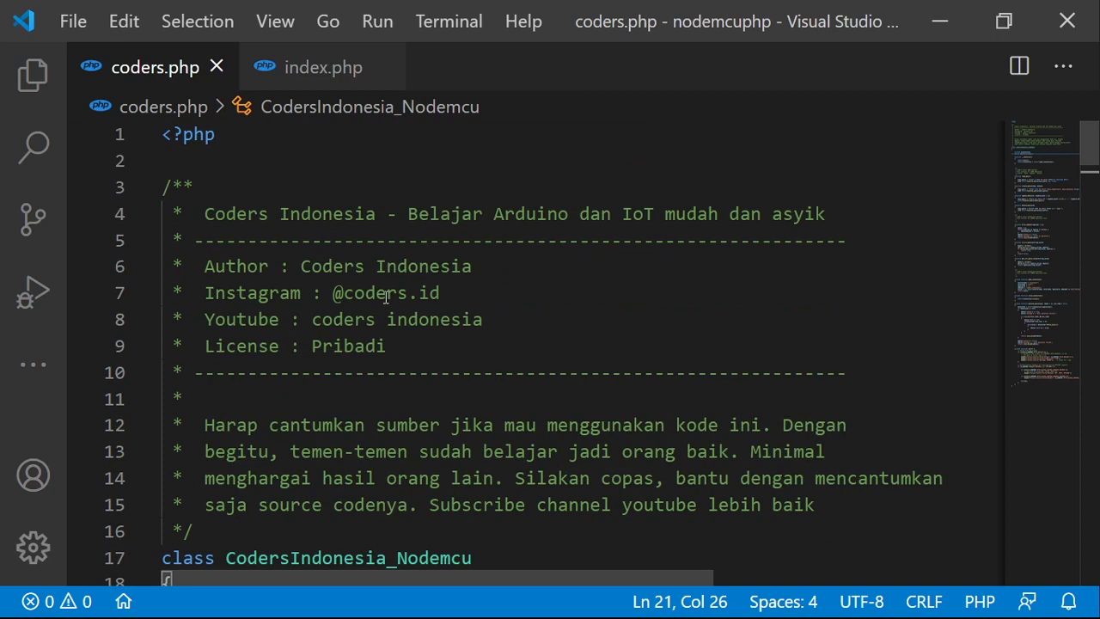
left_click_drag(185, 214, 696, 451)
left_click(710, 451)
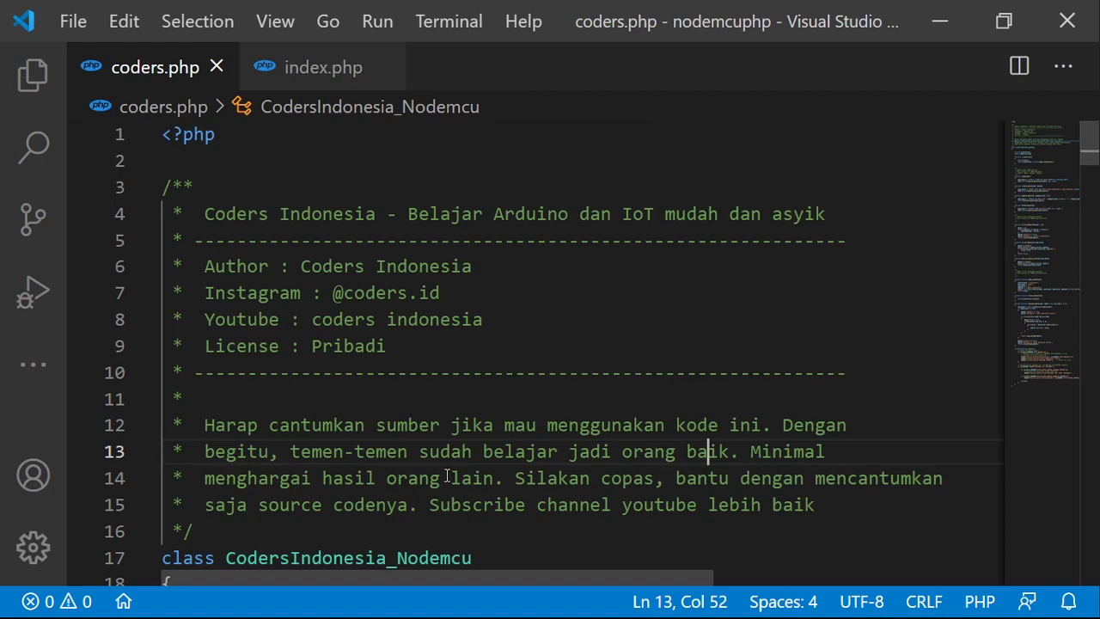
Step: Examine the CodersIndonesia_Nodemcu class declaration and its private $connection and public $query_string properties
scroll(358, 469, "down", 4)
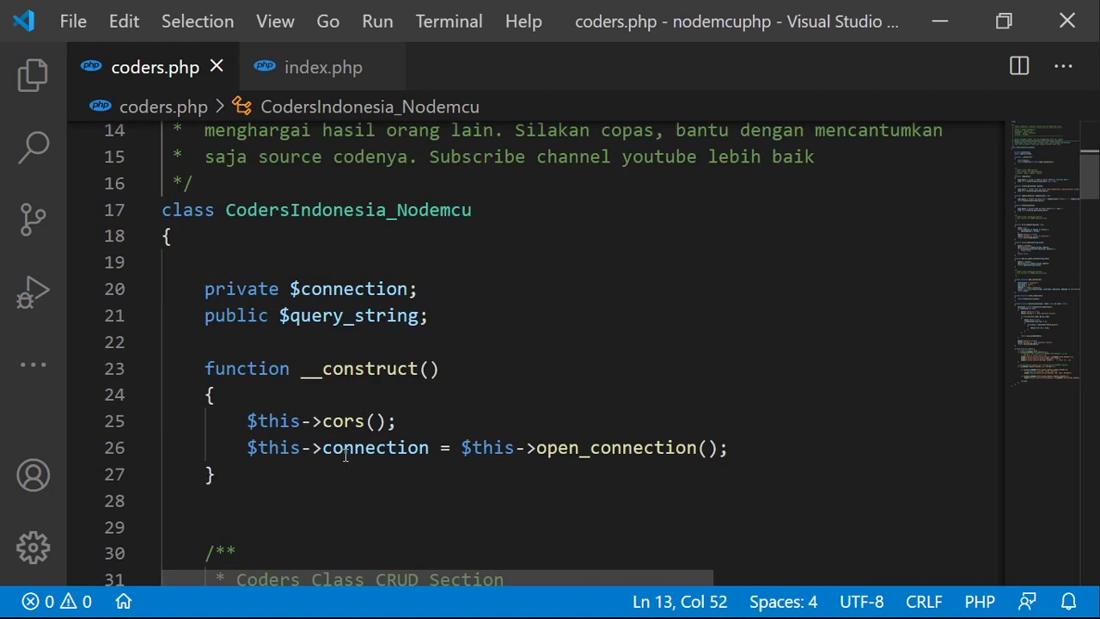
scroll(237, 250, "down", 1)
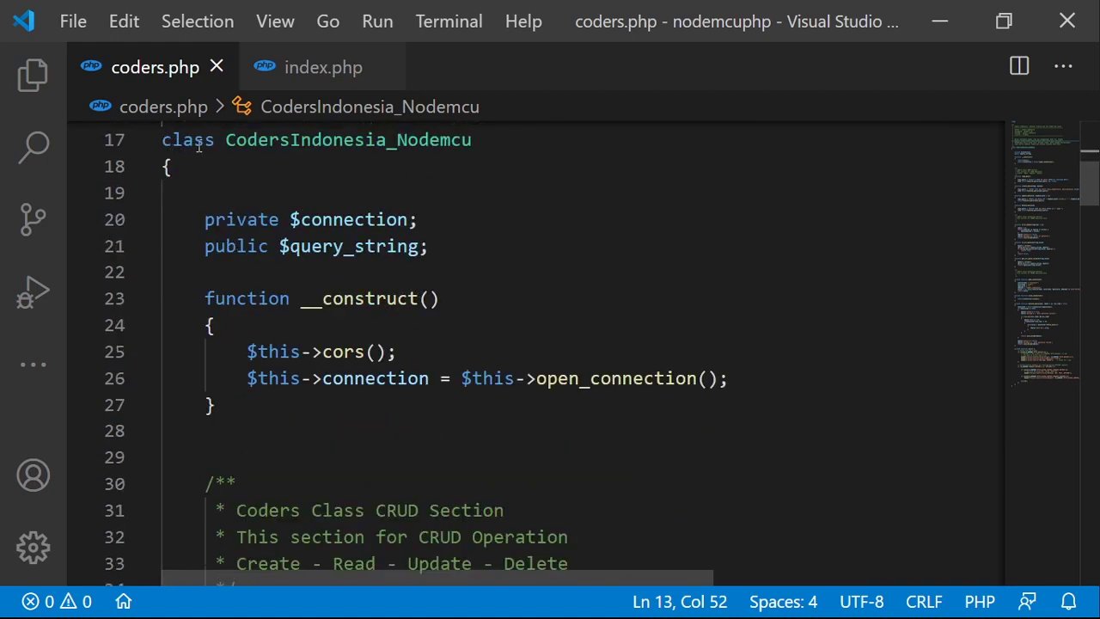
left_click(227, 142)
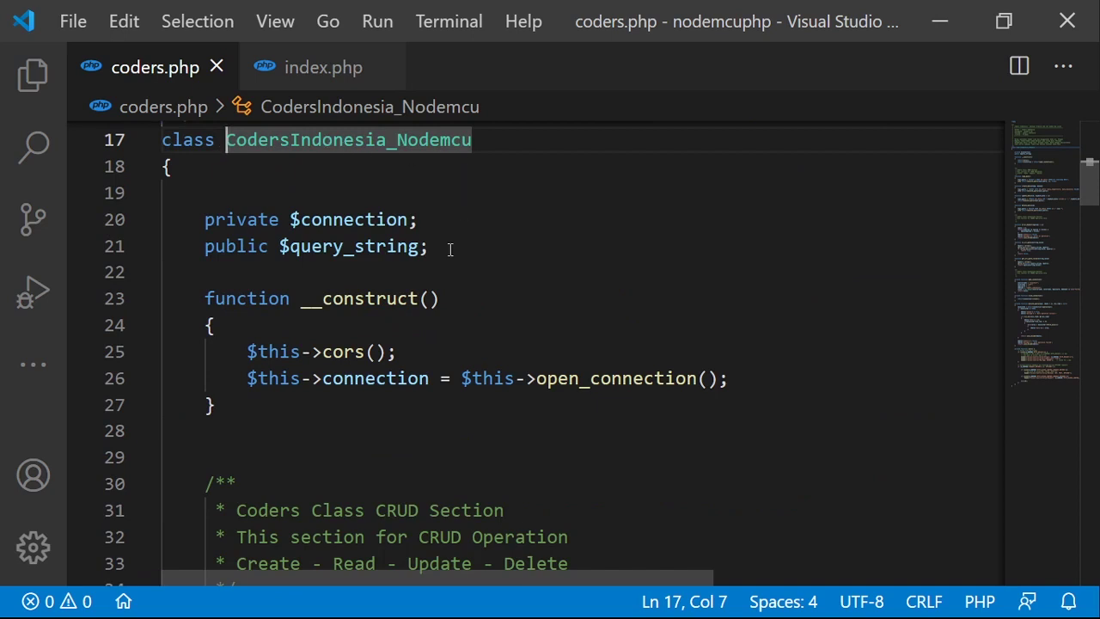
left_click(426, 185)
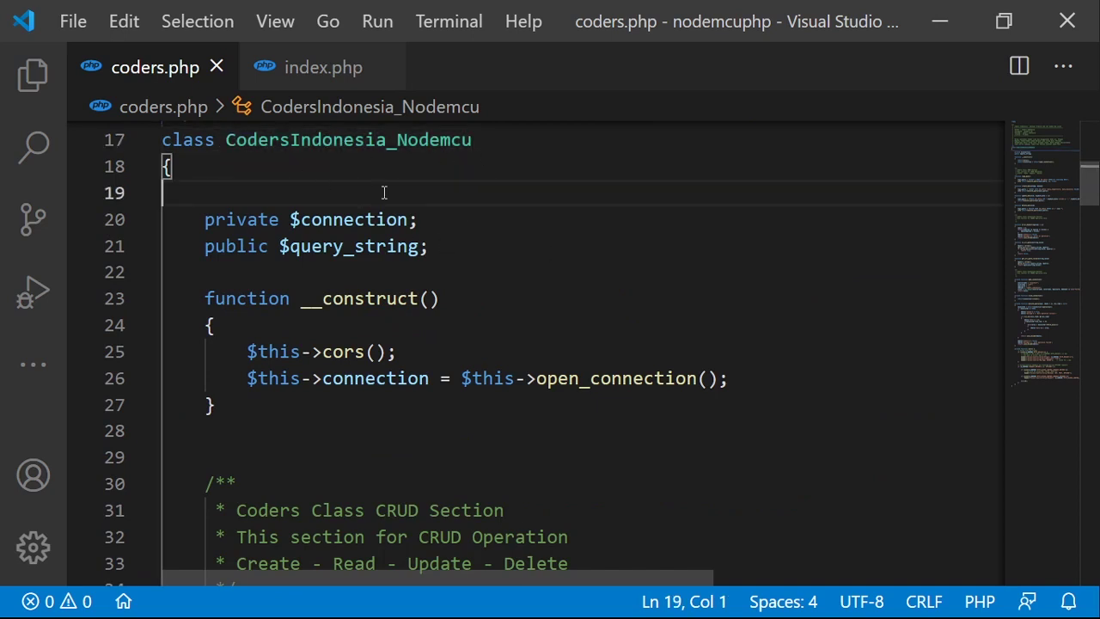
left_click_drag(205, 220, 444, 235)
left_click(451, 250)
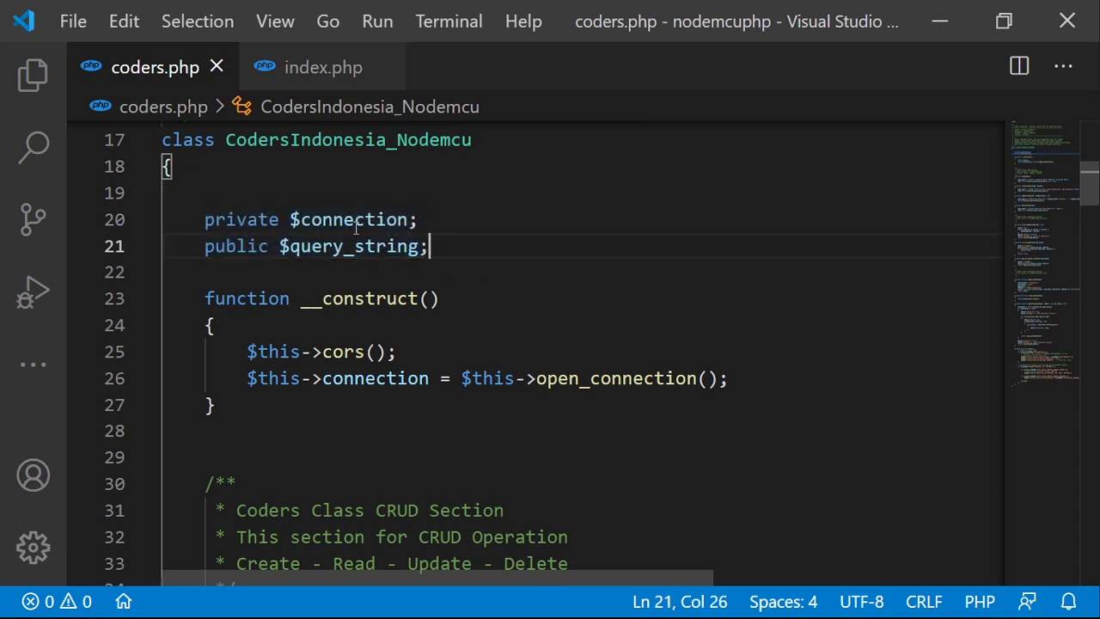
left_click_drag(291, 220, 385, 220)
key("End")
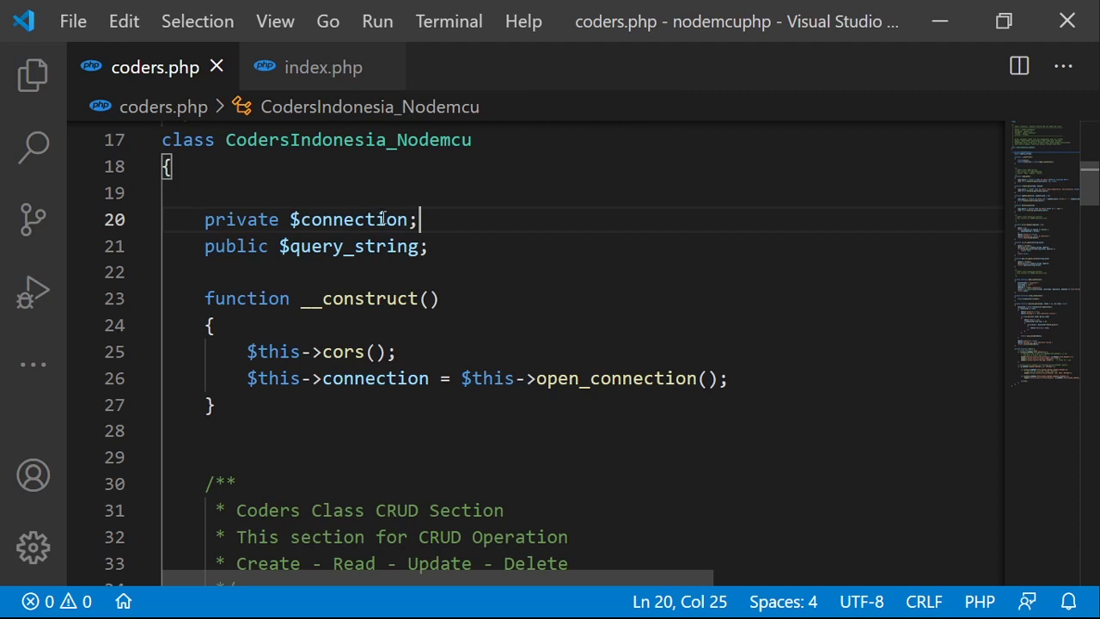
double_click(383, 220)
double_click(222, 222)
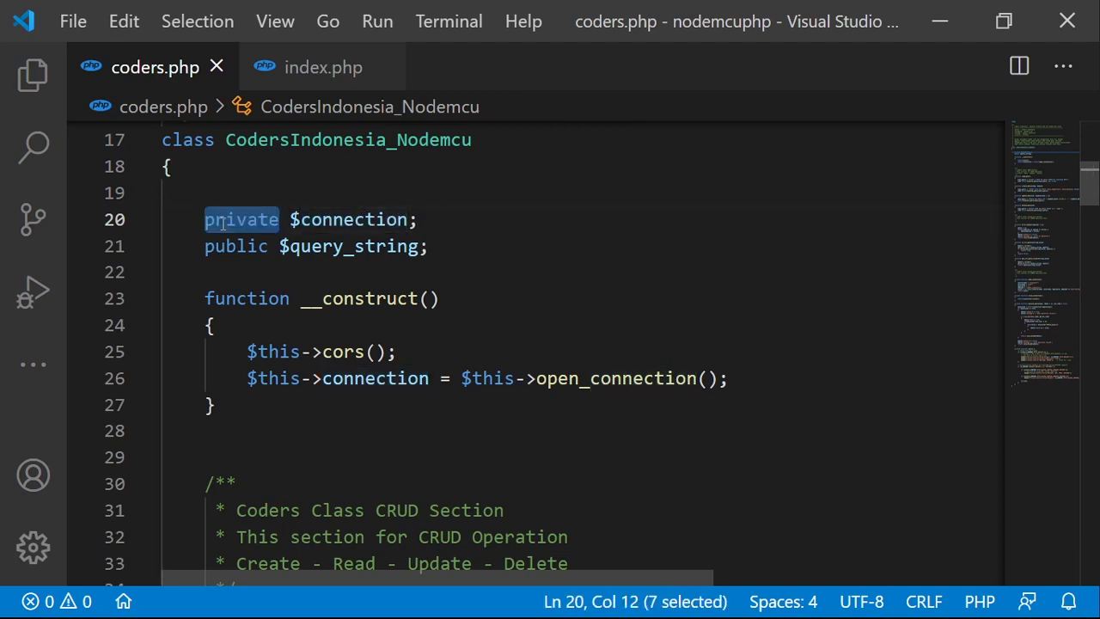
double_click(336, 246)
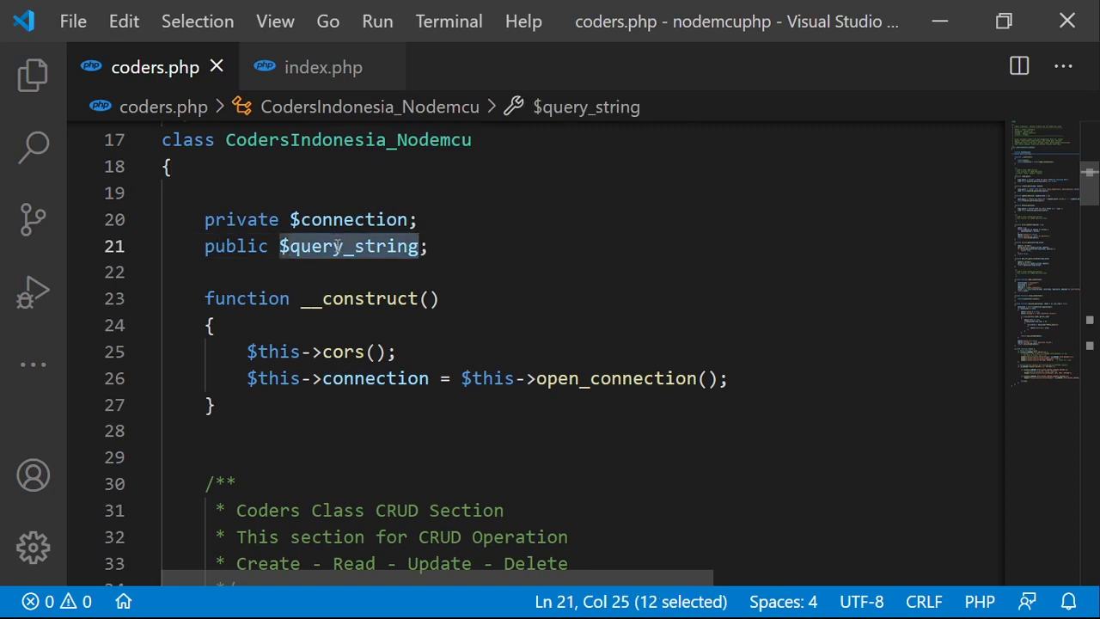